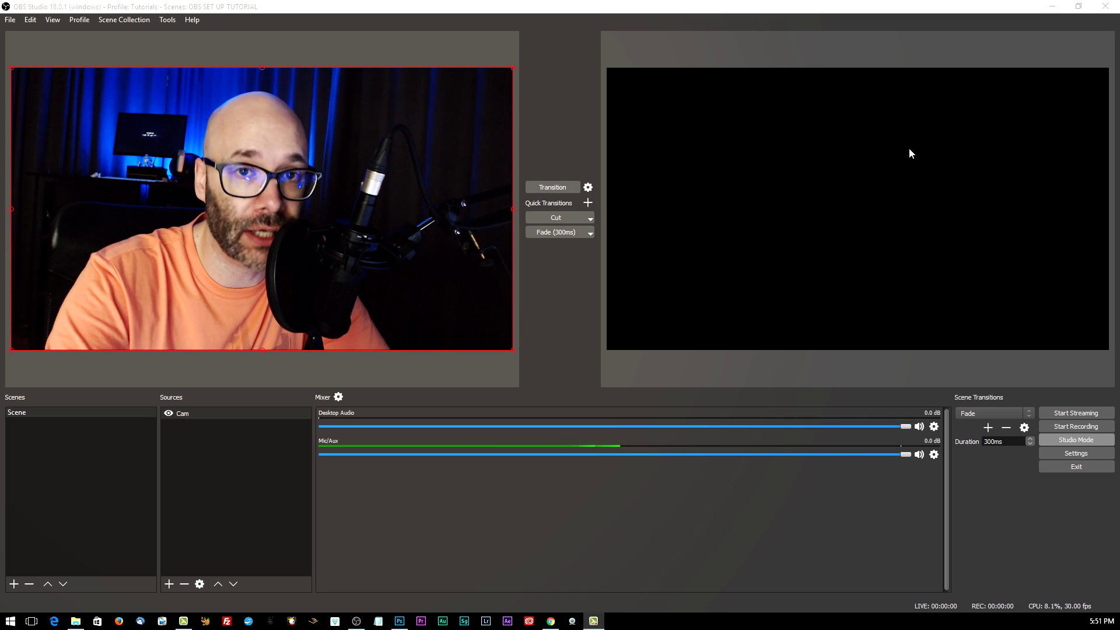
# Send the camera scene to the live output and create a new media source named Intro
pyautogui.click(547, 188)
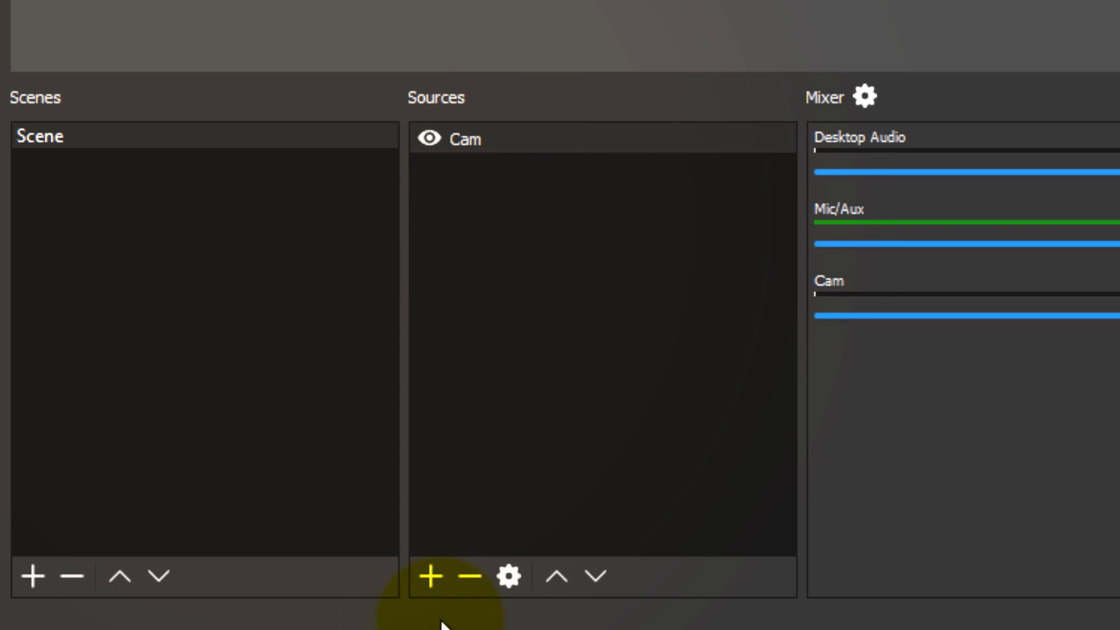
pyautogui.click(429, 577)
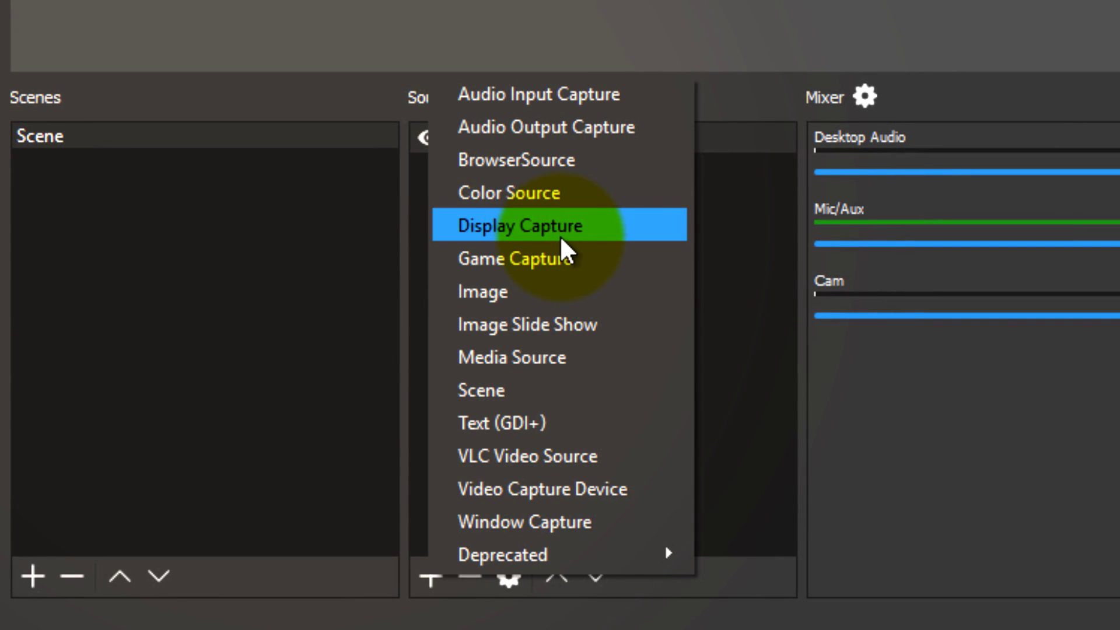
pyautogui.click(560, 356)
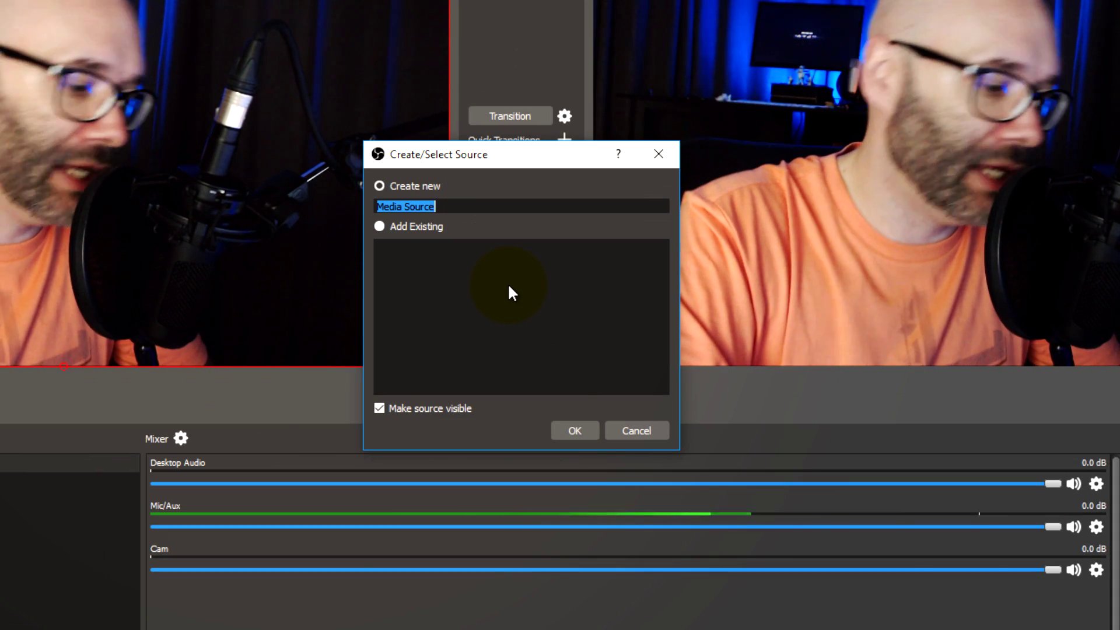
pyautogui.write('Intro')
pyautogui.click(573, 430)
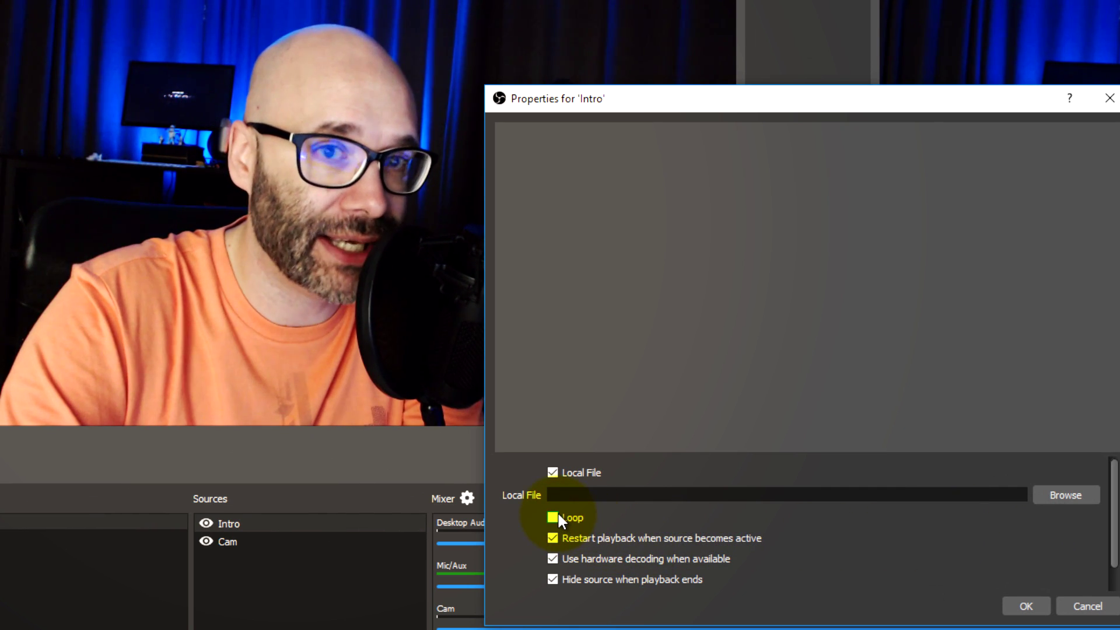
# Load the local video file nn-intro into the Intro source and accept its properties
pyautogui.click(1071, 494)
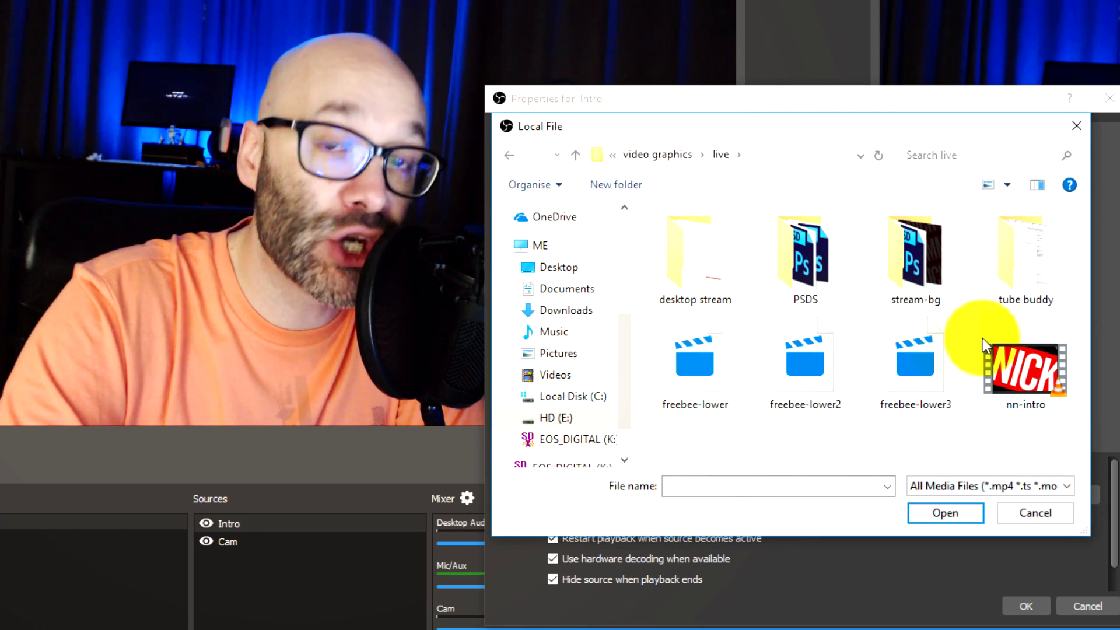
pyautogui.click(1042, 367)
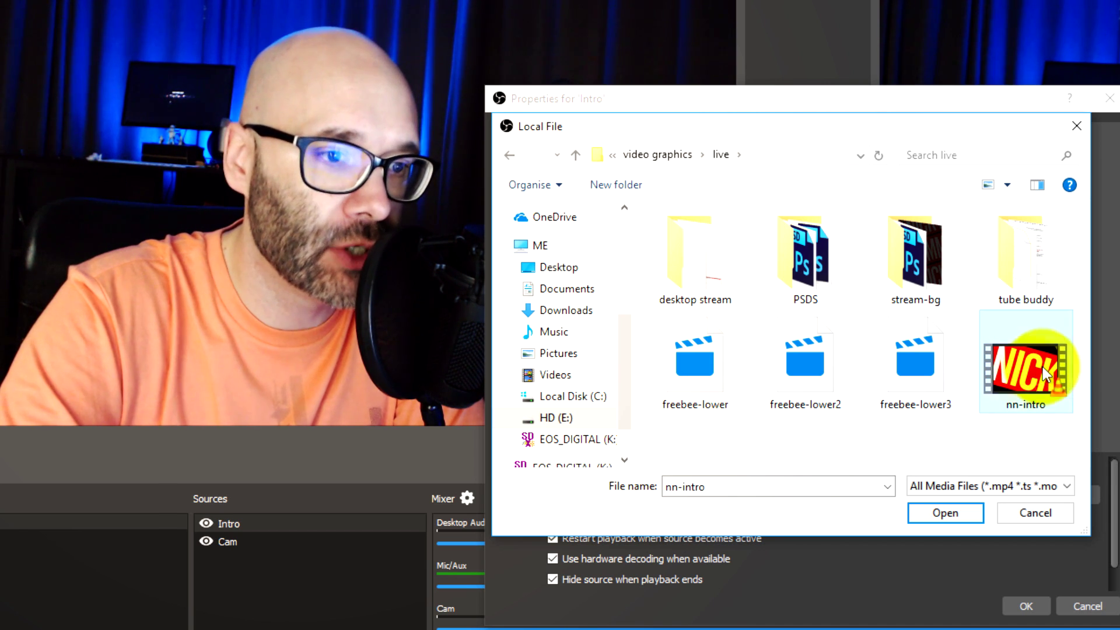
pyautogui.click(947, 512)
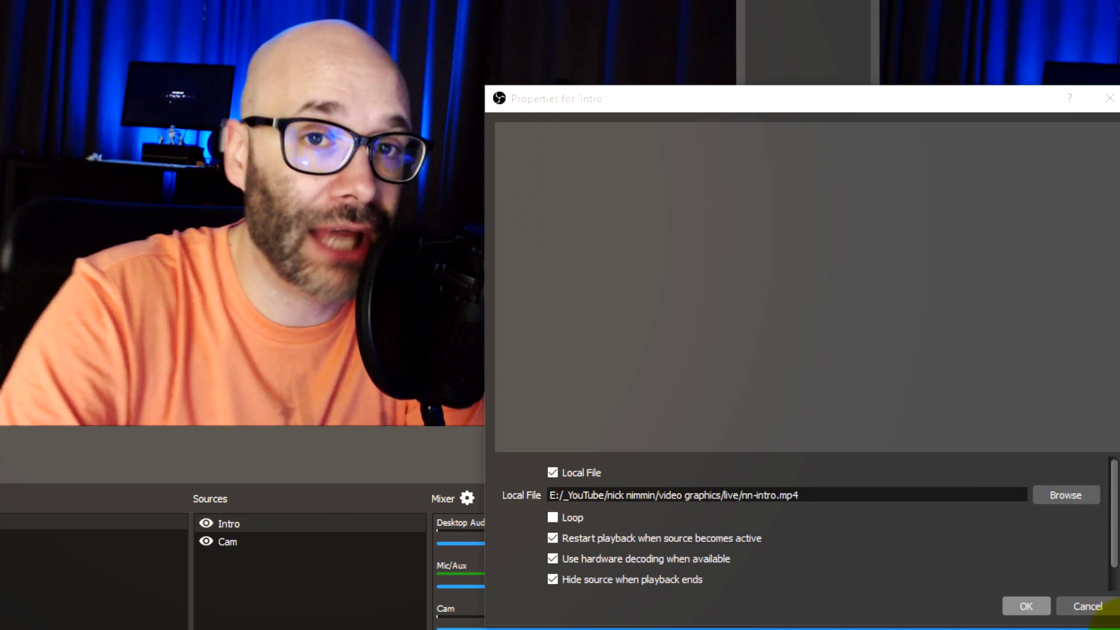
pyautogui.press('Return')
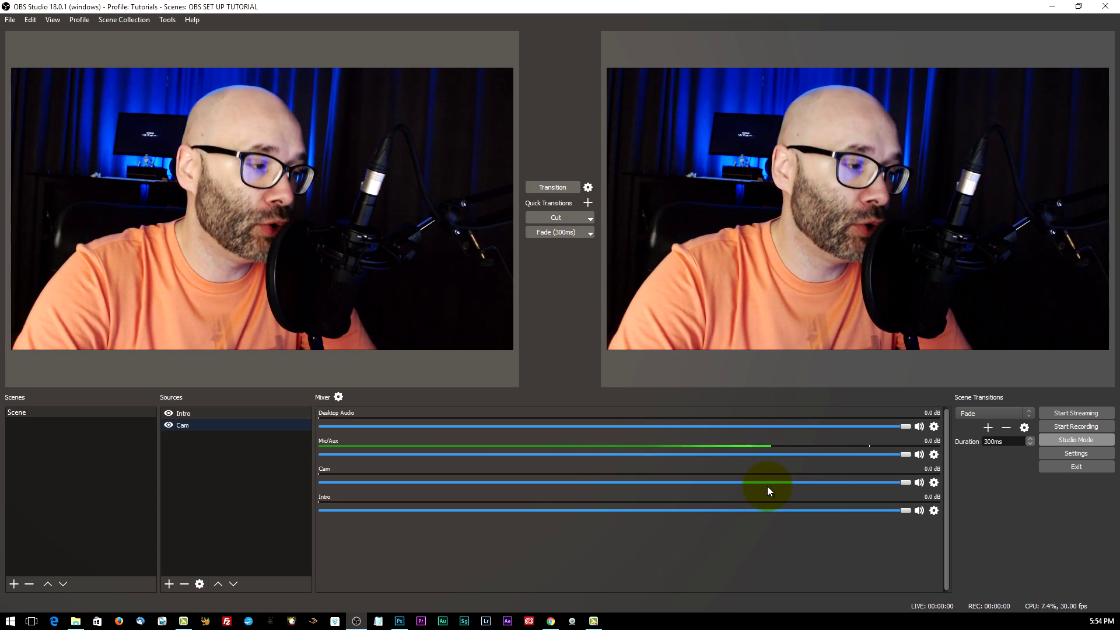
# Add a new media source named Lower Third to the scene
pyautogui.press('Tab')
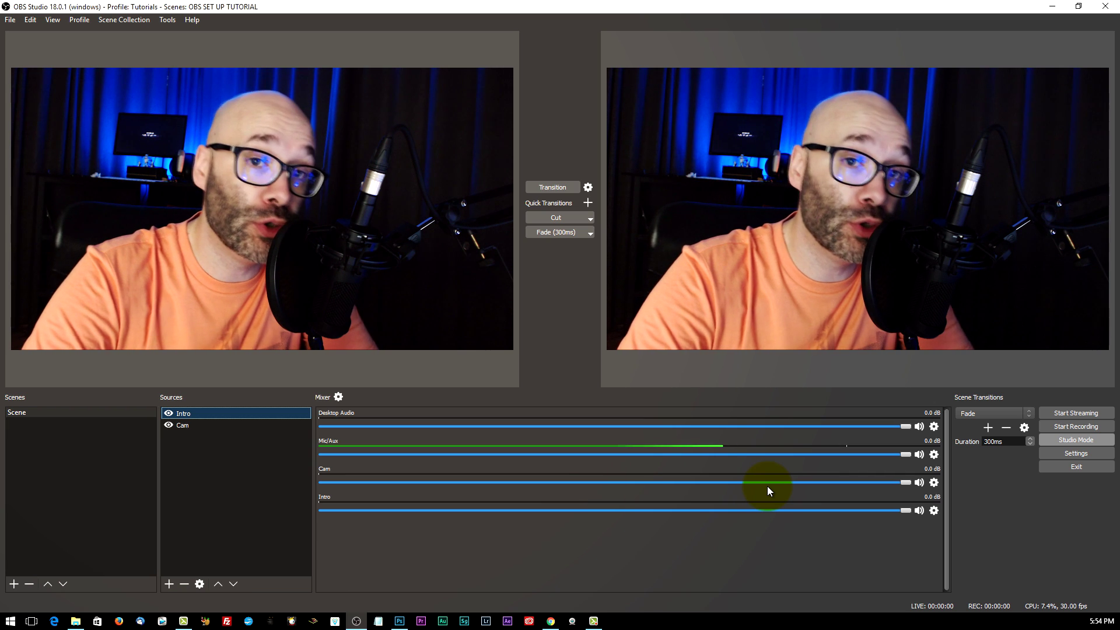
pyautogui.press('Tab')
pyautogui.press('space')
pyautogui.press('Up')
pyautogui.press('Up')
pyautogui.press('Up')
pyautogui.press('Up')
pyautogui.press('Up')
pyautogui.press('Up')
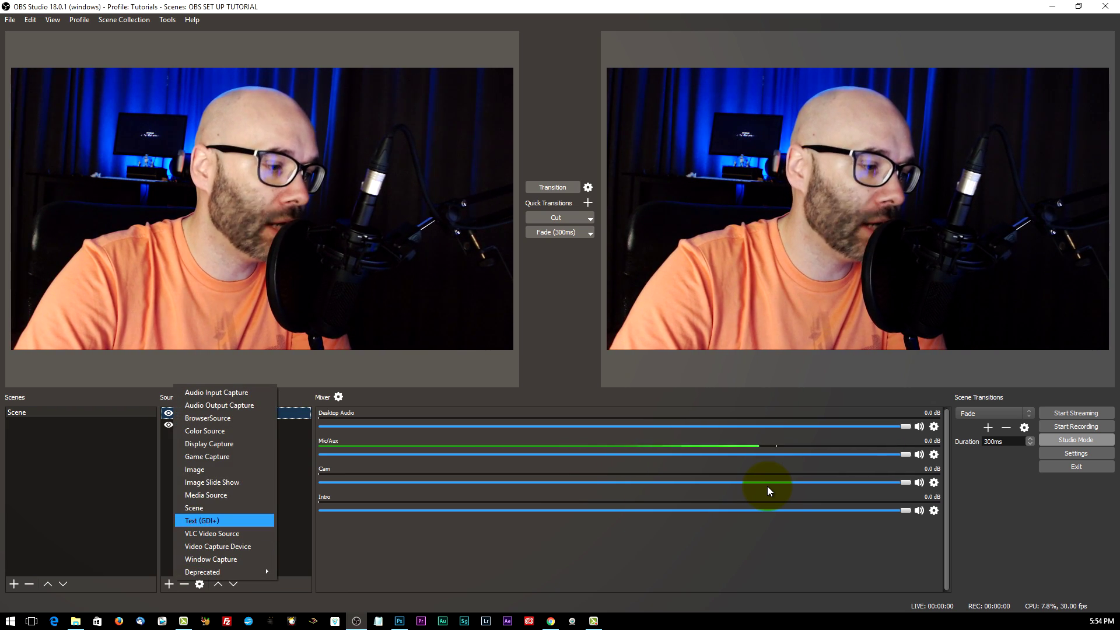
pyautogui.press('Up')
pyautogui.press('Return')
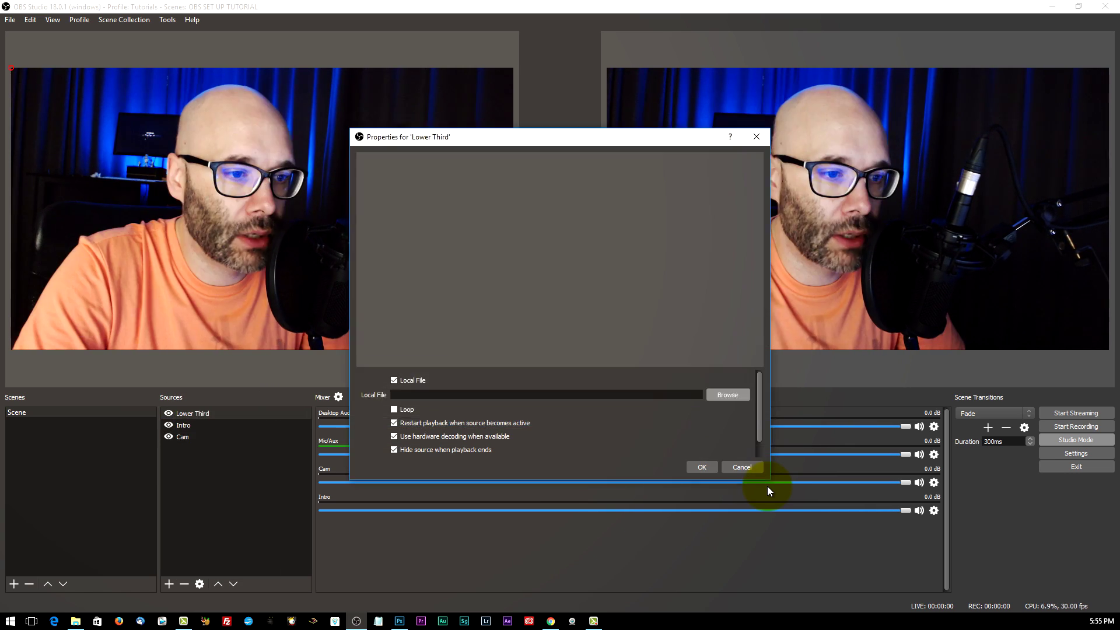
# Load the local file freebee-lower into the Lower Third source and accept its properties
pyautogui.press('space')
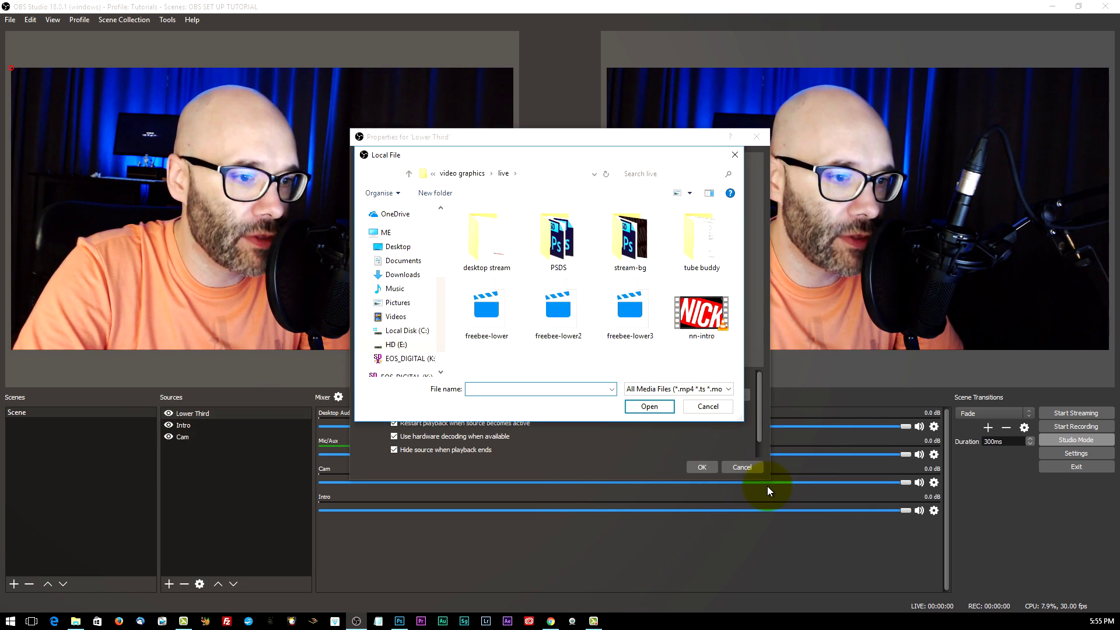
pyautogui.click(486, 312)
pyautogui.click(649, 406)
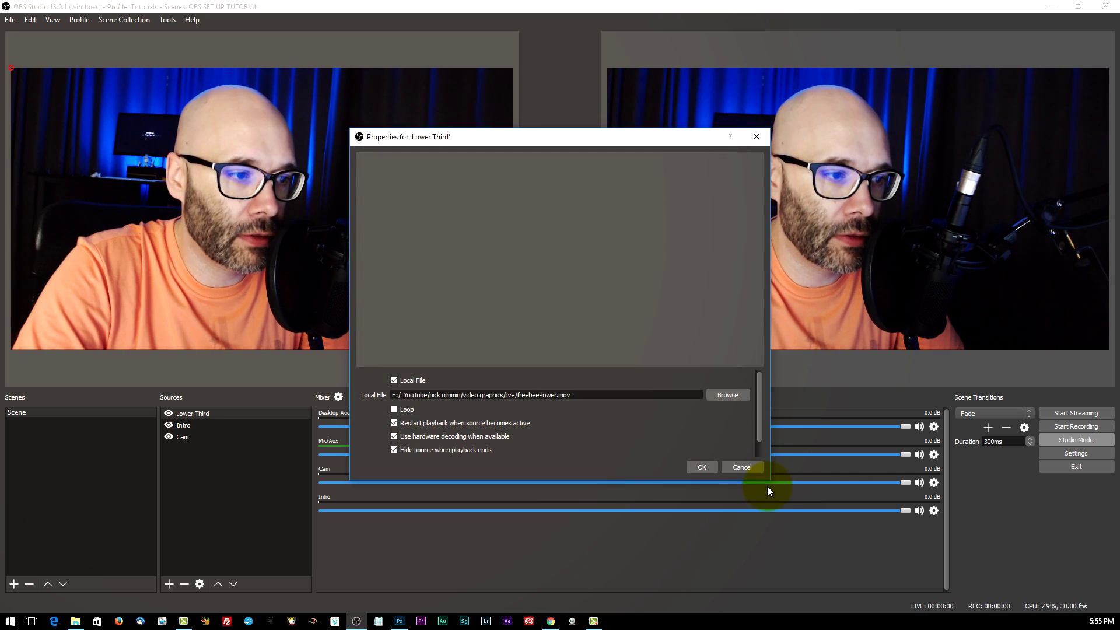
pyautogui.press('Return')
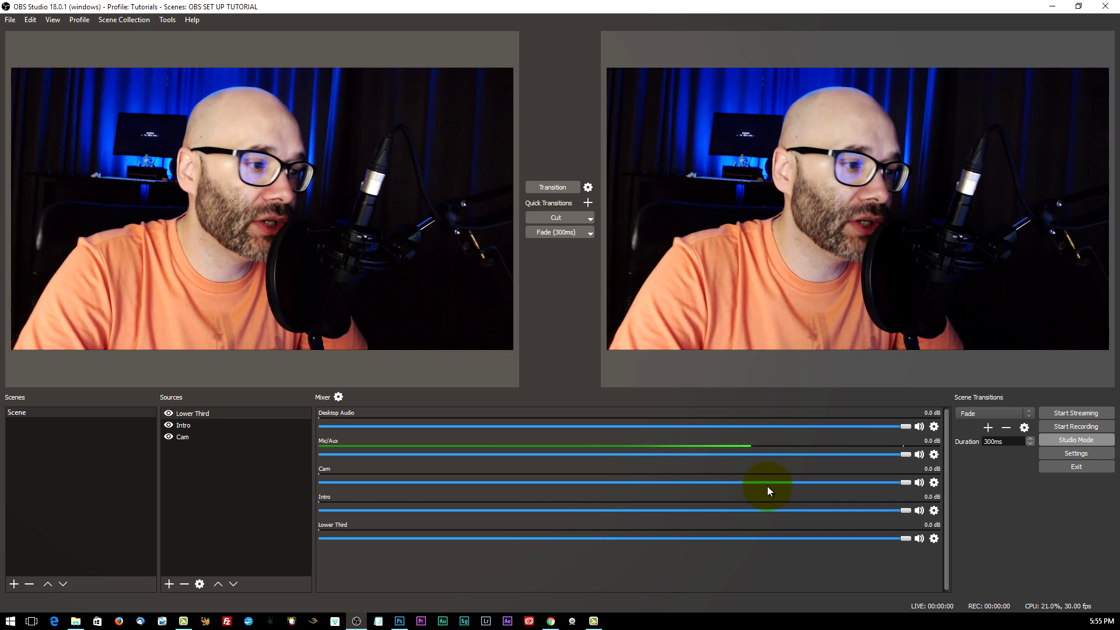
# Turn on looping in the properties of the Lower Third source
pyautogui.rightClick(192, 413)
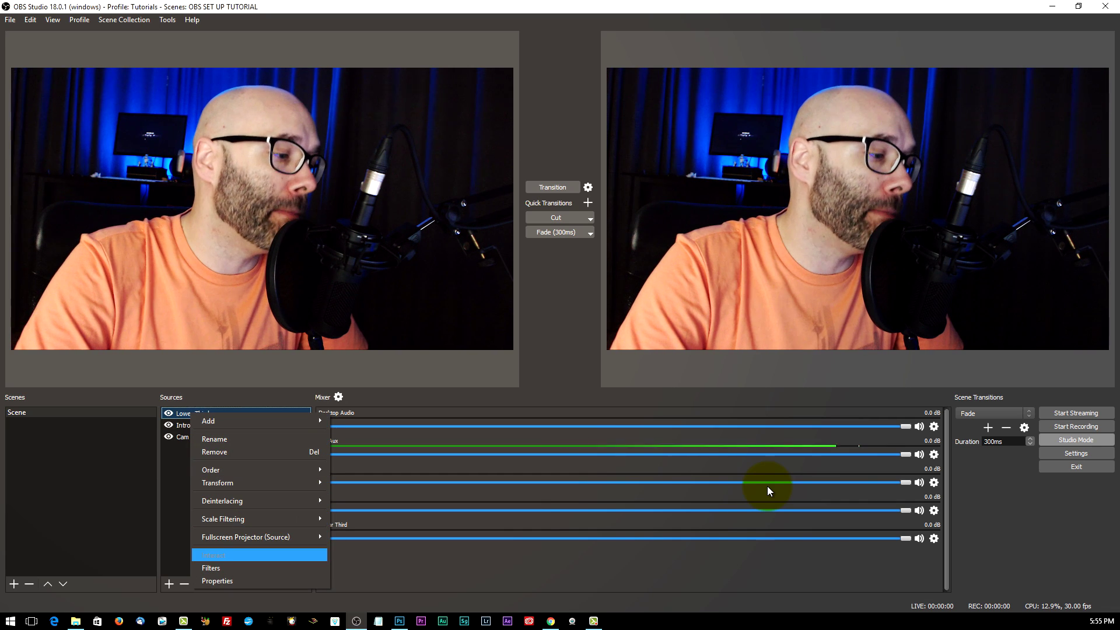
pyautogui.press('Return')
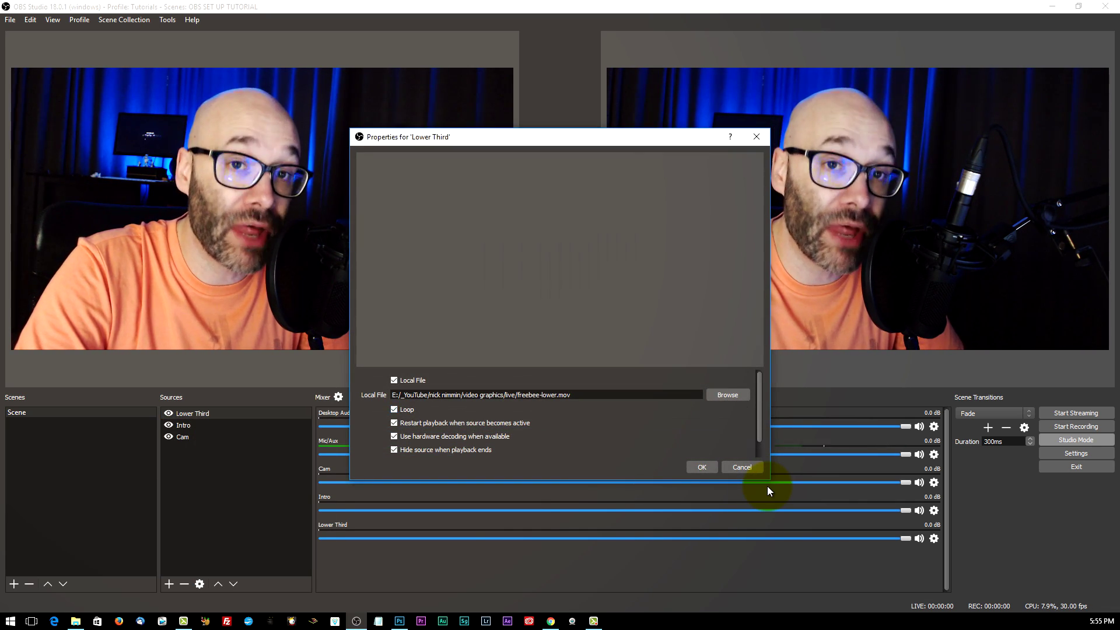
pyautogui.press('Return')
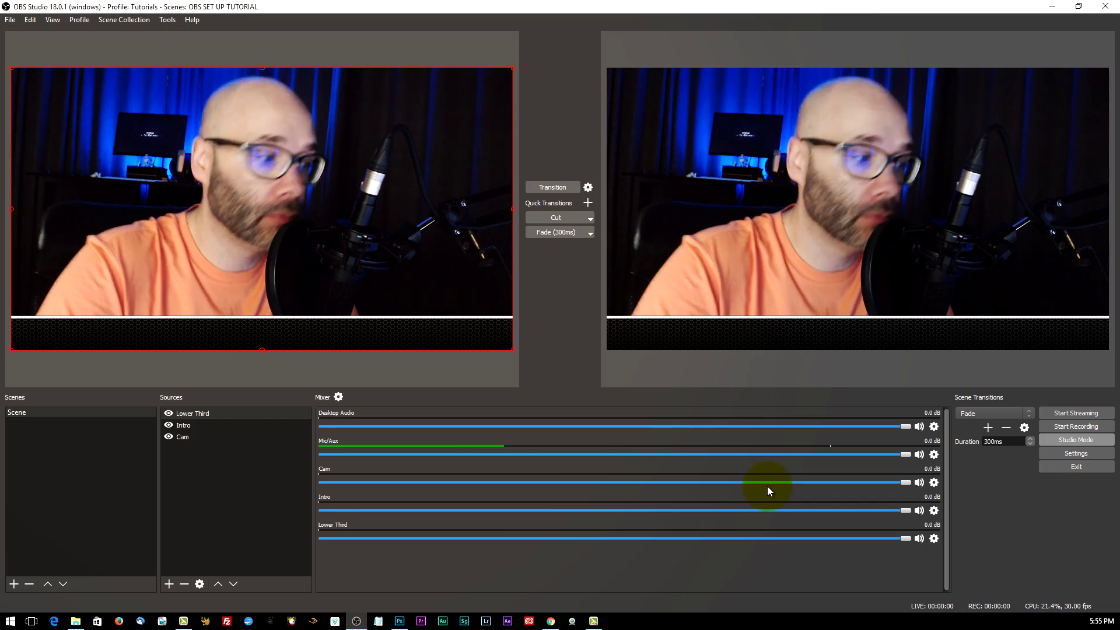
# Add a new Text (GDI+) source named Name to the scene
pyautogui.click(169, 584)
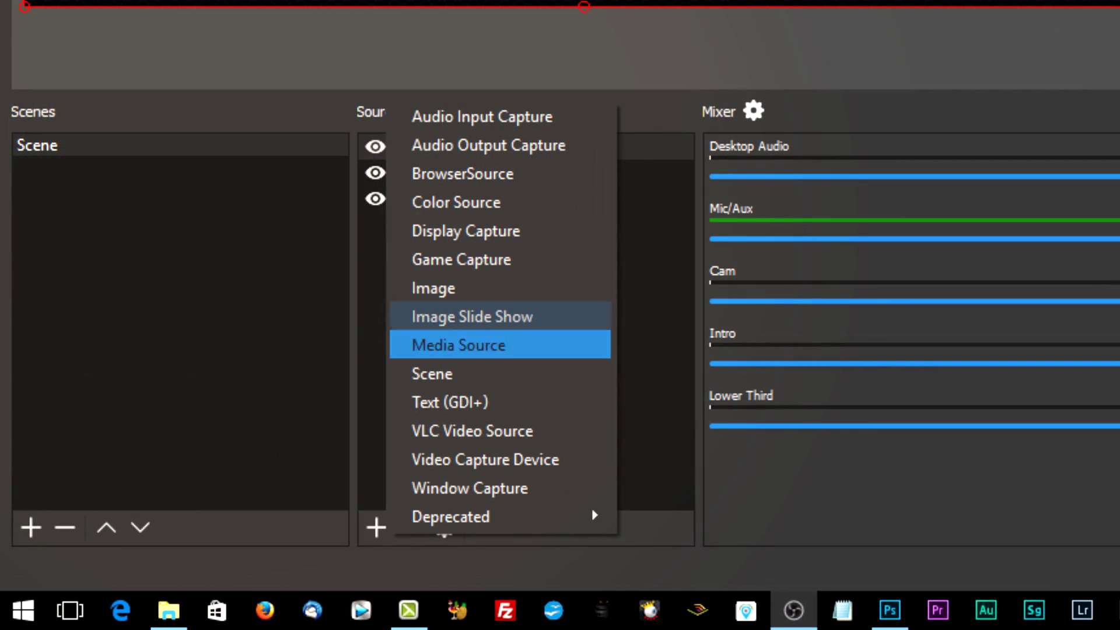
pyautogui.click(450, 402)
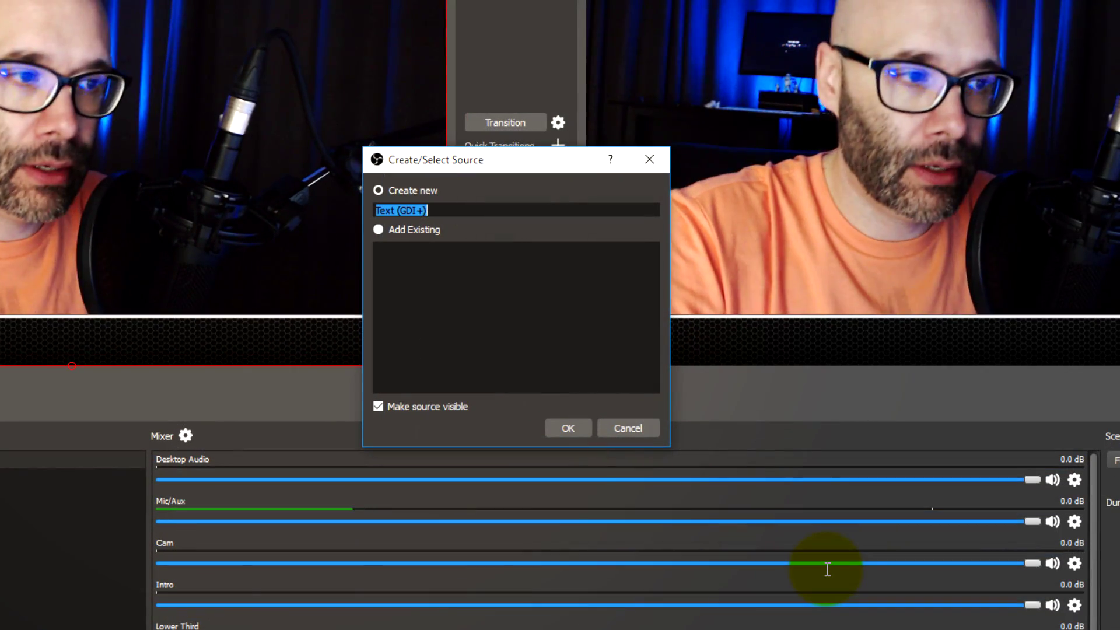
pyautogui.write('Name')
pyautogui.press('Return')
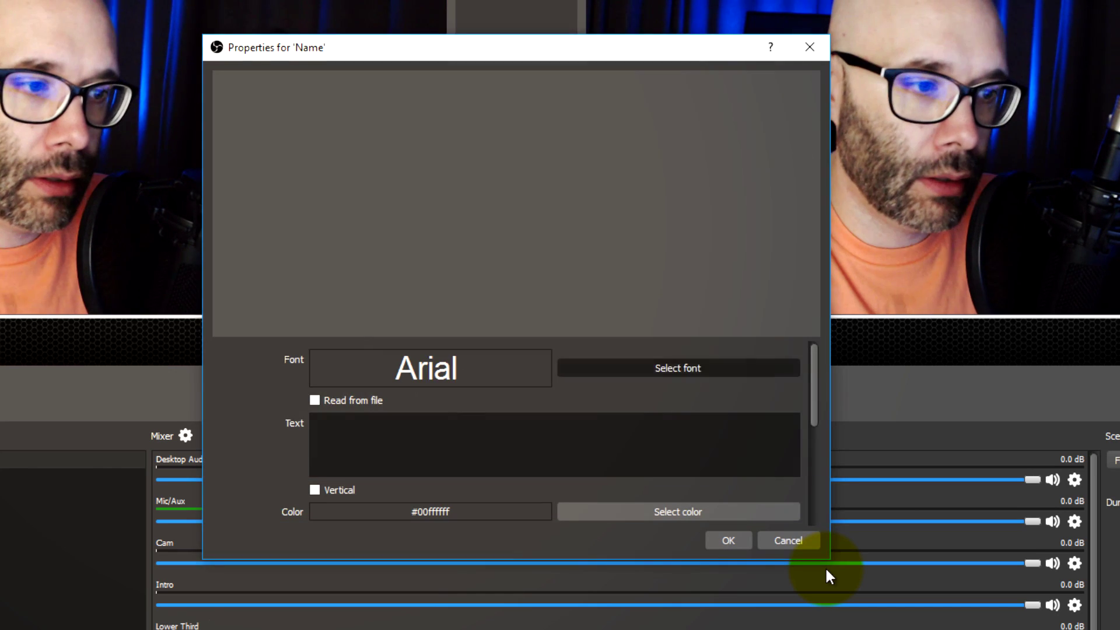
# Set the Name text source's font to AlternateGothic2 BT, Normal, size 48
pyautogui.write('alt')
pyautogui.press('Tab')
pyautogui.press('Tab')
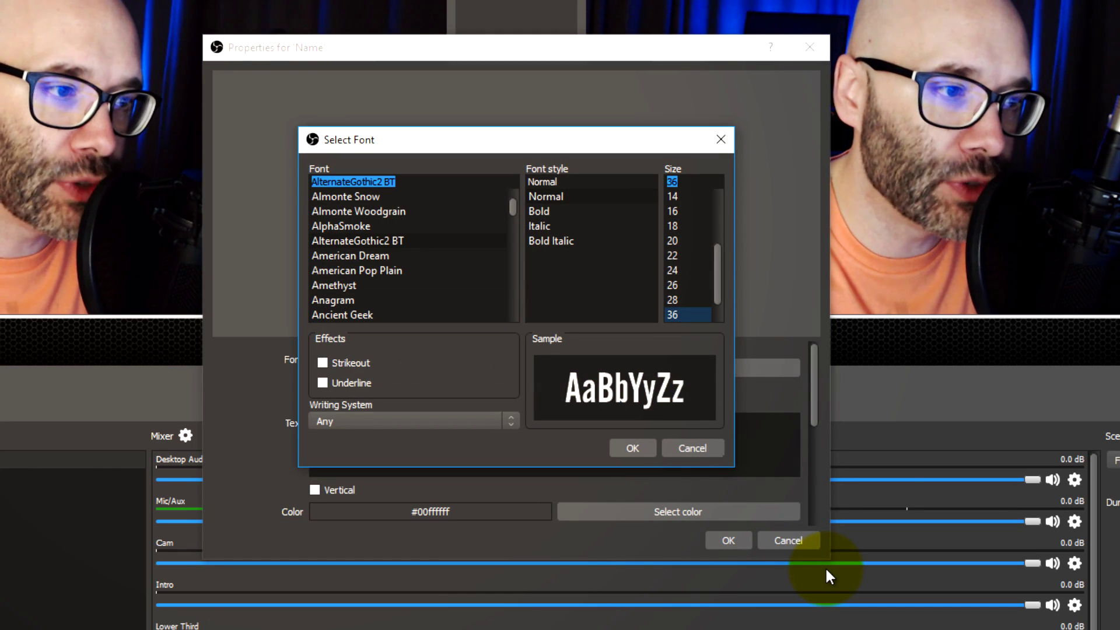
pyautogui.write('48')
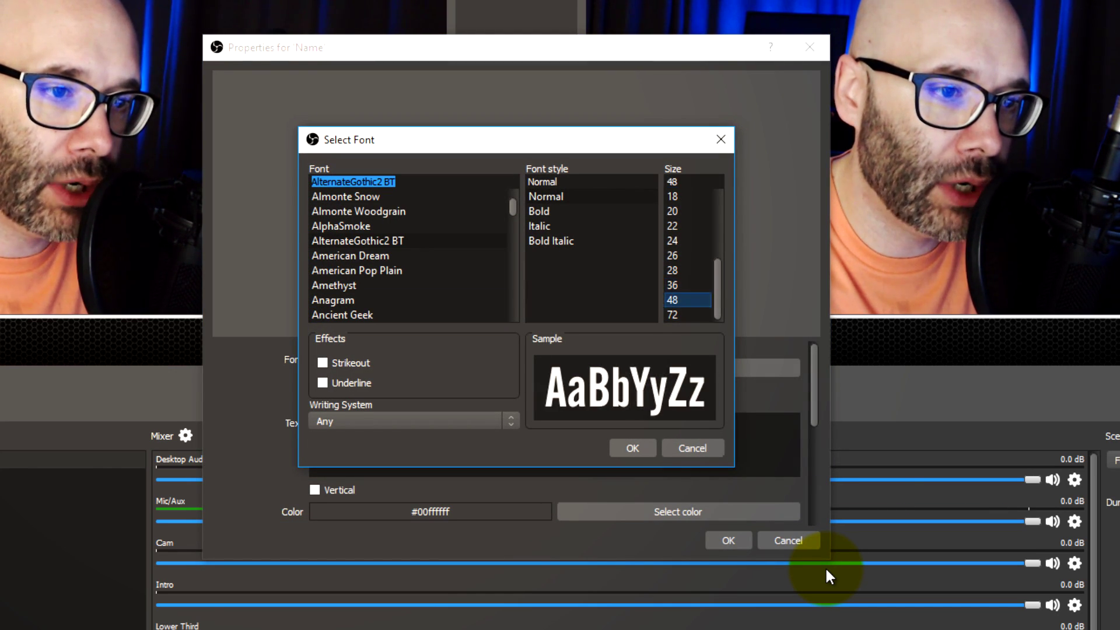
pyautogui.press('Tab')
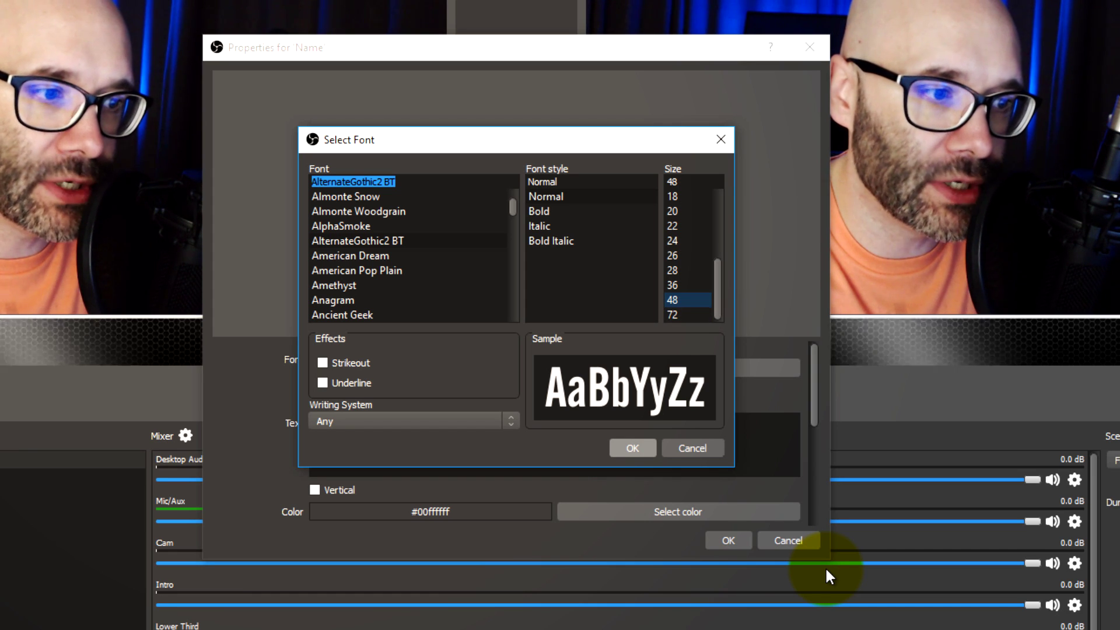
pyautogui.press('Return')
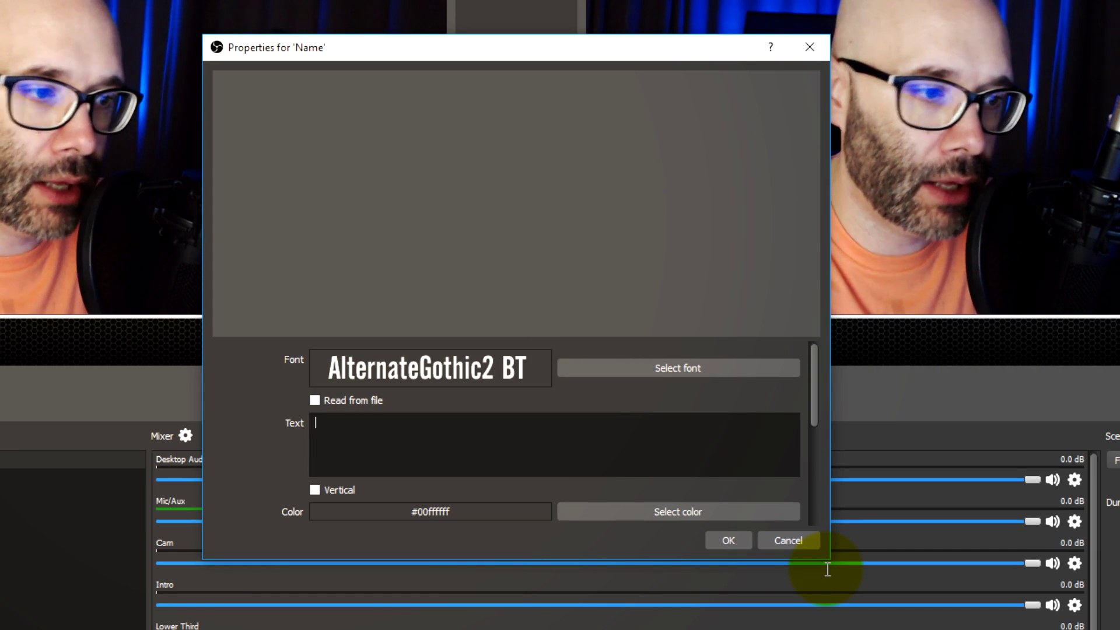
# Enter the presenter's name followed by "- HOW TO MAKE LIVE STREAMS LOOK PROFESSIONAL" as the source's text and accept the properties
pyautogui.write('NICK NIMMIN - OB')
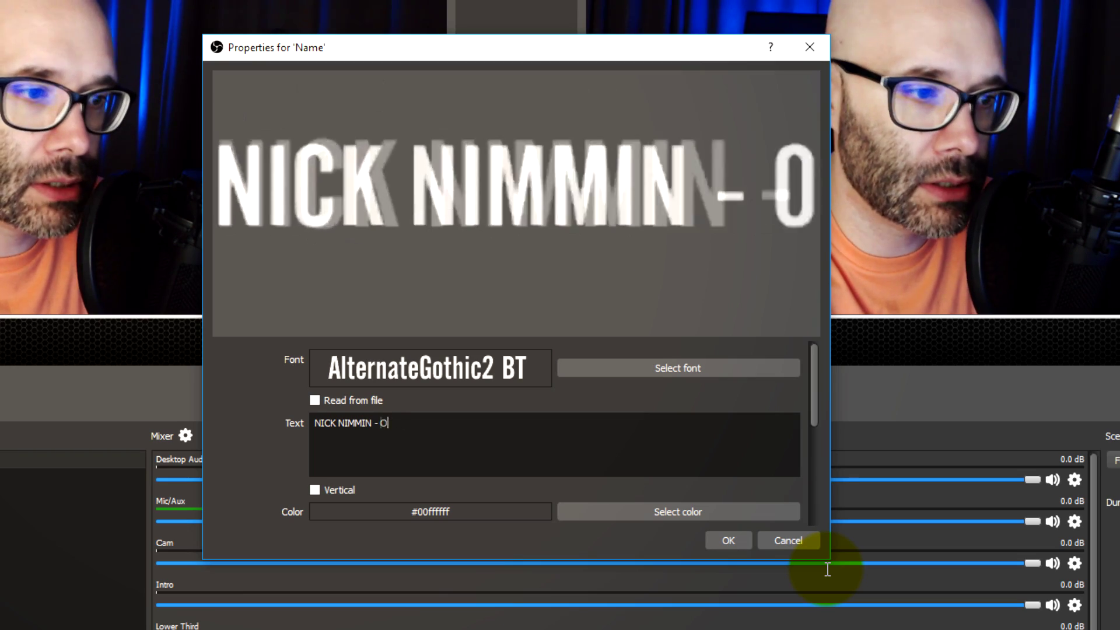
pyautogui.press('BackSpace')
pyautogui.press('BackSpace')
pyautogui.write('HOW TO MAKE OBS')
pyautogui.press('BackSpace')
pyautogui.press('BackSpace')
pyautogui.press('BackSpace')
pyautogui.write('LIVE STREAMS LOOK PROFESSIONA')
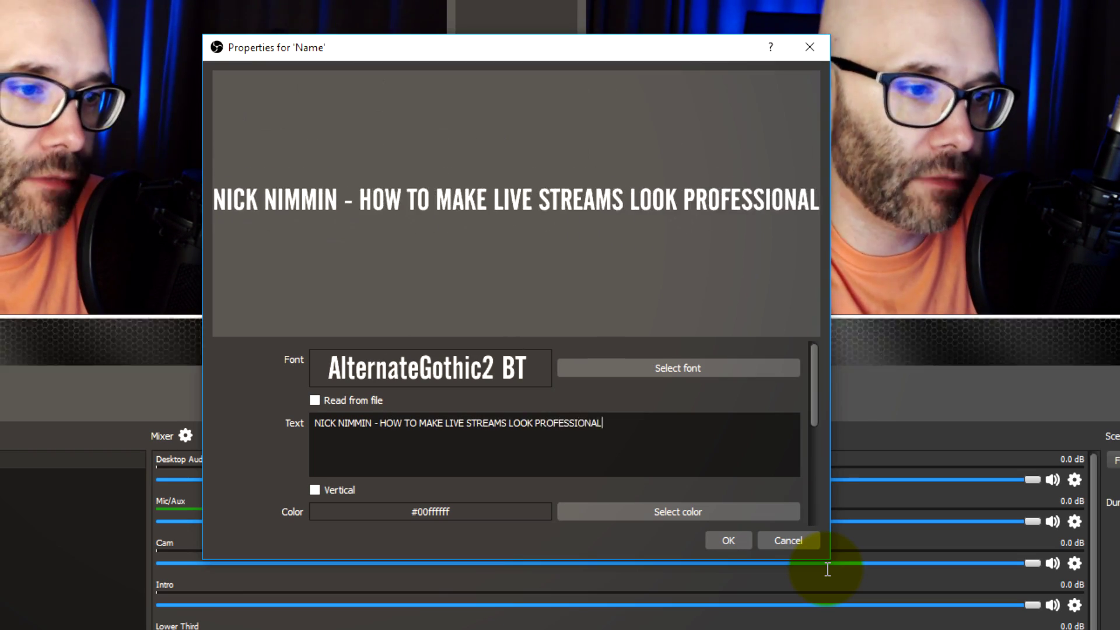
pyautogui.write('L')
pyautogui.press('Return')
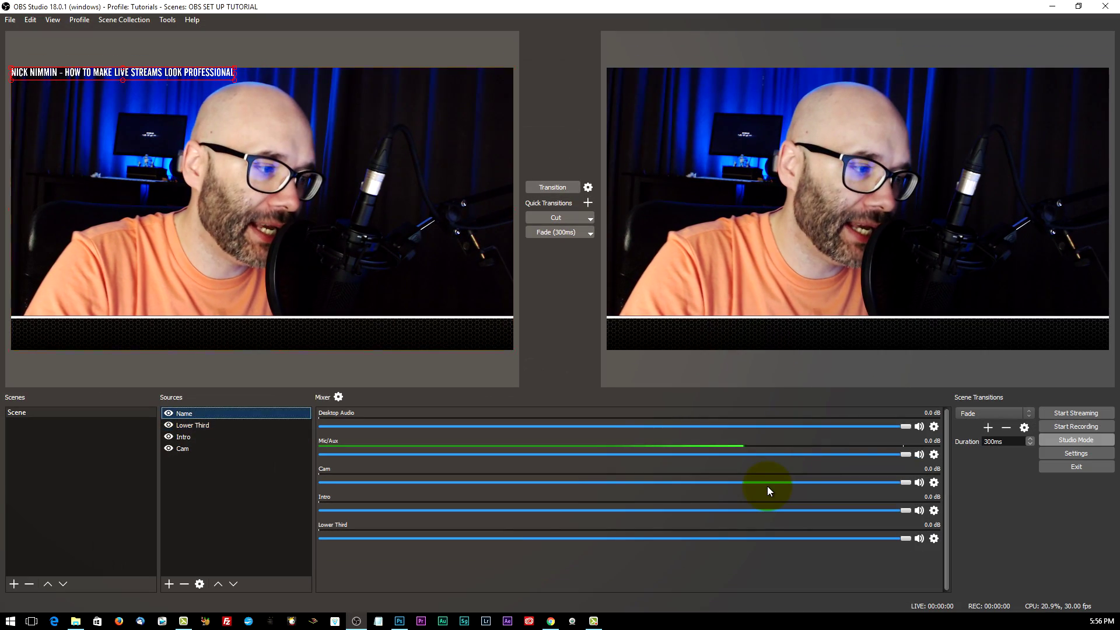
# Enlarge the title text to nearly the full frame width, center it on the lower-third bar and send it to the live output
pyautogui.press('space')
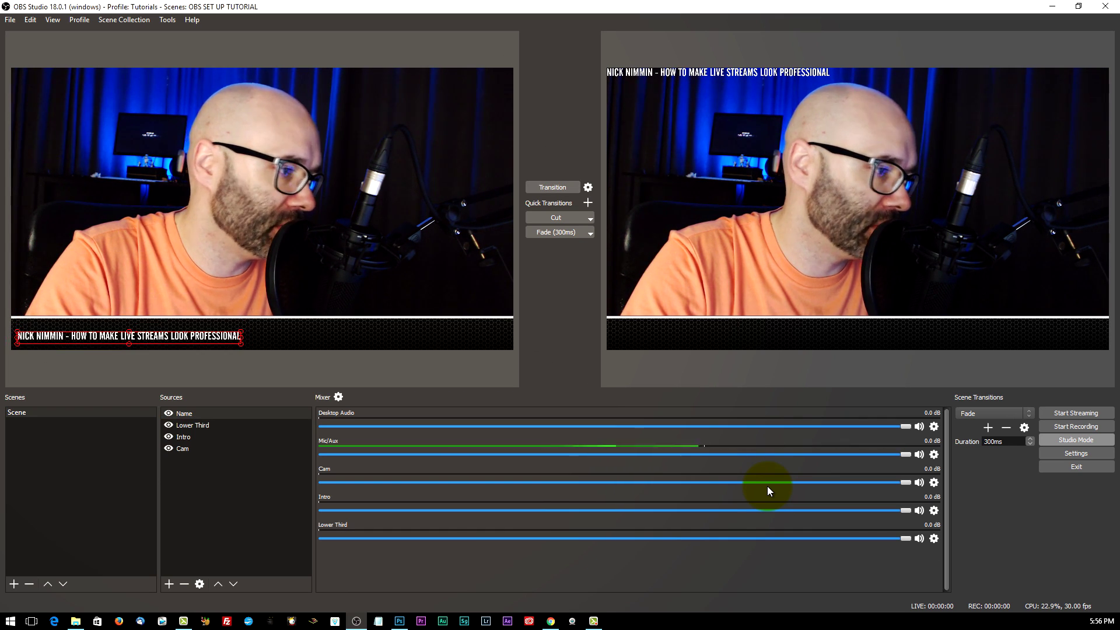
pyautogui.hotkey('ctrl', 'f')
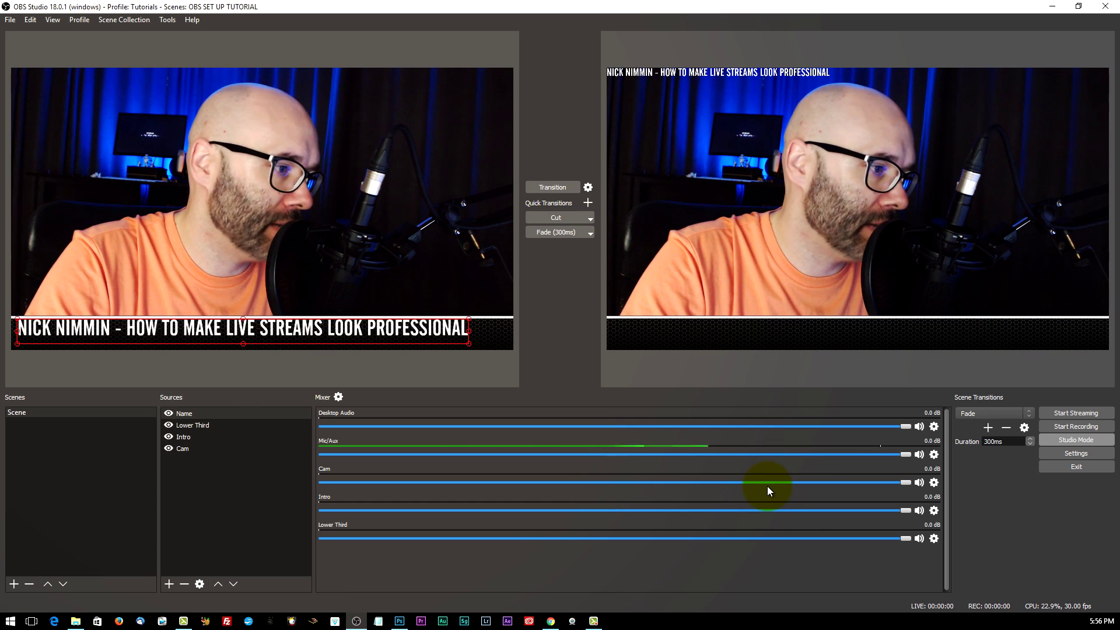
pyautogui.hotkey('ctrl', 'r')
pyautogui.press('Down')
pyautogui.press('Down')
pyautogui.press('Down')
pyautogui.press('Down')
pyautogui.press('Down')
pyautogui.press('Right')
pyautogui.press('Right')
pyautogui.press('Right')
pyautogui.press('Right')
pyautogui.press('Right')
pyautogui.press('Right')
pyautogui.press('Right')
pyautogui.press('Right')
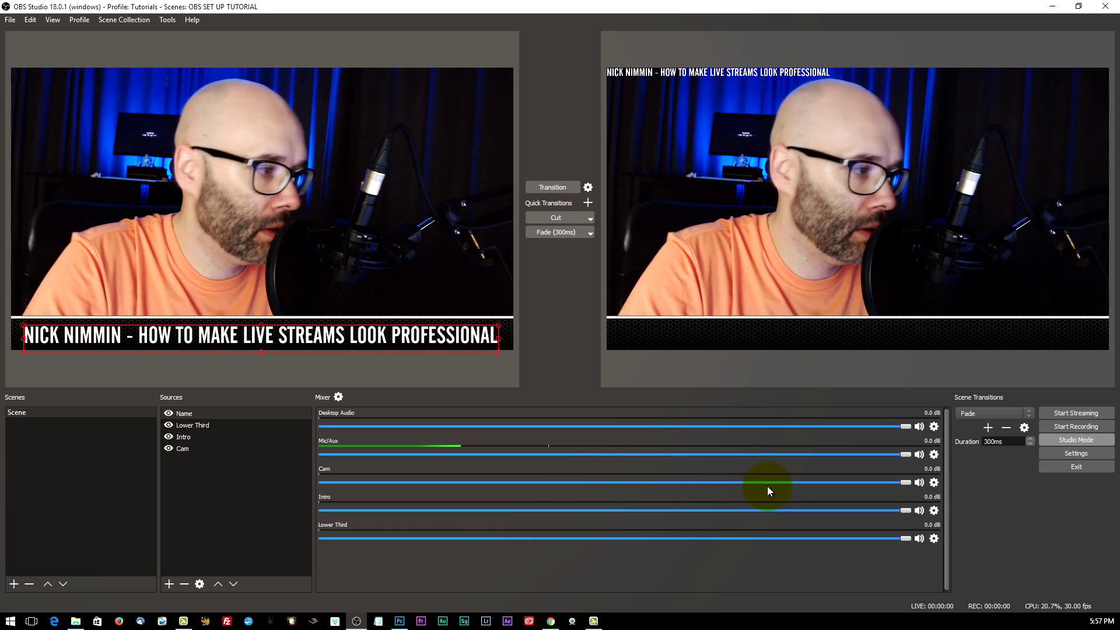
pyautogui.press('space')
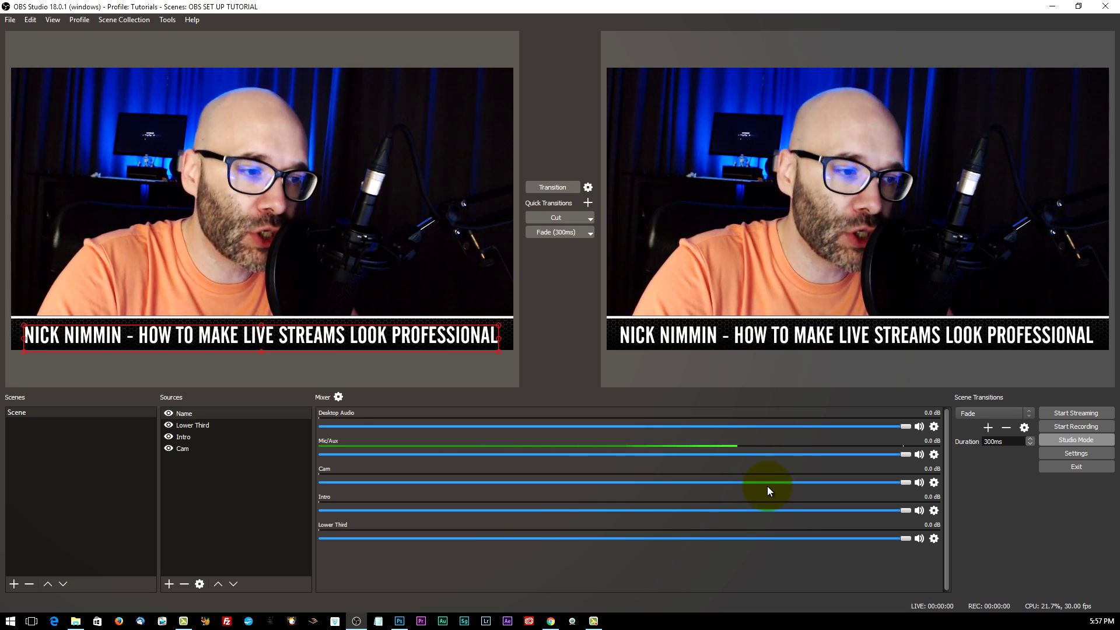
# Shift the lower-third graphic left and slightly up so a short bar remains, and move the title text up onto it
pyautogui.press('Down')
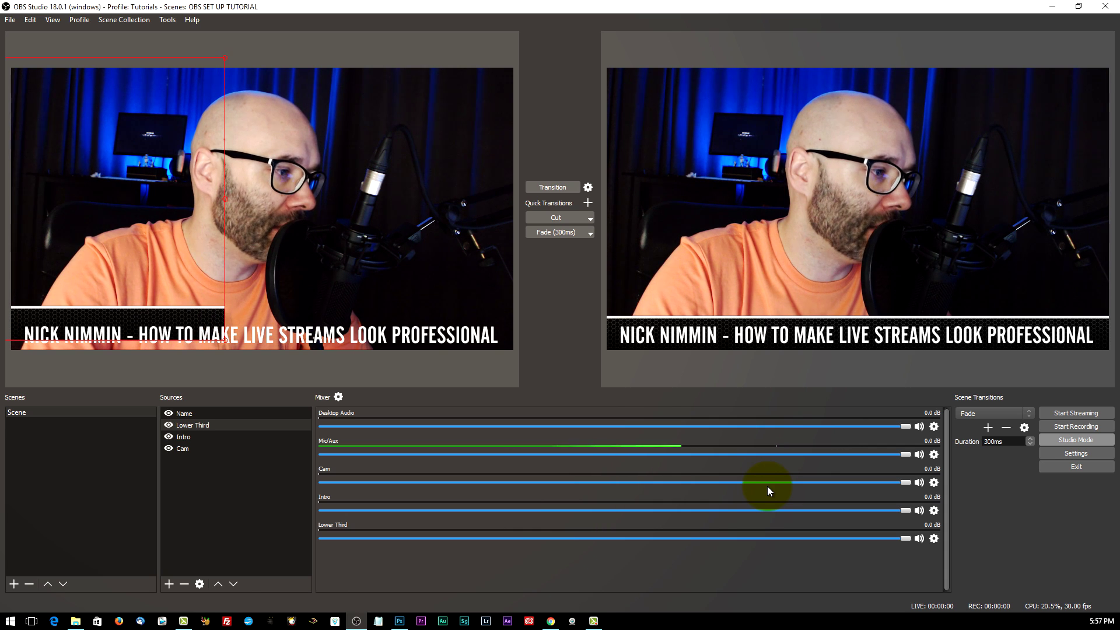
pyautogui.press('Up')
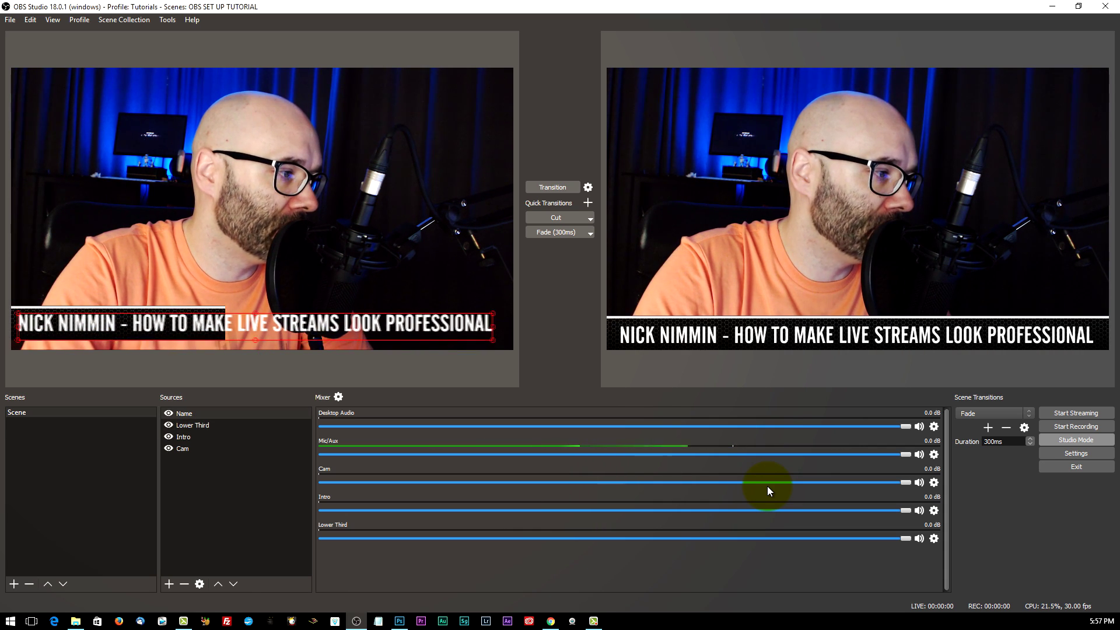
# Shorten the Name source's text to only the presenter's name and fit it on the left of the short bar
pyautogui.hotkey('shift', 'F10')
pyautogui.press('Up')
pyautogui.press('Return')
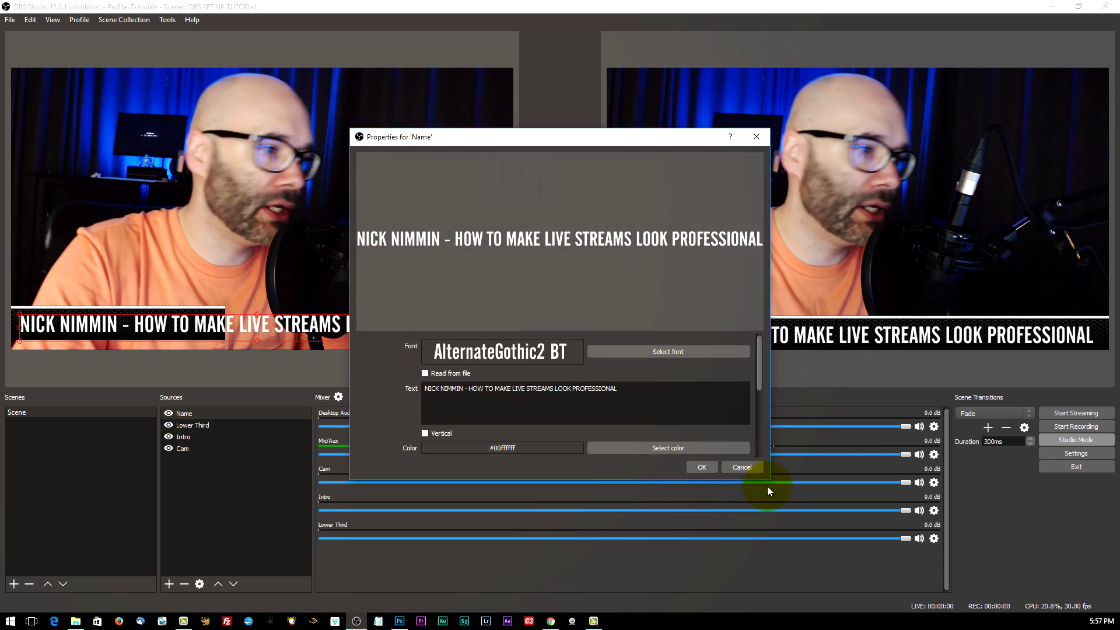
pyautogui.hotkey('ctrl', 'shift', 'Left')
pyautogui.hotkey('ctrl', 'shift', 'Left')
pyautogui.hotkey('ctrl', 'shift', 'Left')
pyautogui.hotkey('ctrl', 'shift', 'Left')
pyautogui.hotkey('ctrl', 'shift', 'Left')
pyautogui.hotkey('ctrl', 'shift', 'Left')
pyautogui.hotkey('ctrl', 'shift', 'Left')
pyautogui.press('End')
pyautogui.hotkey('shift', 'Home')
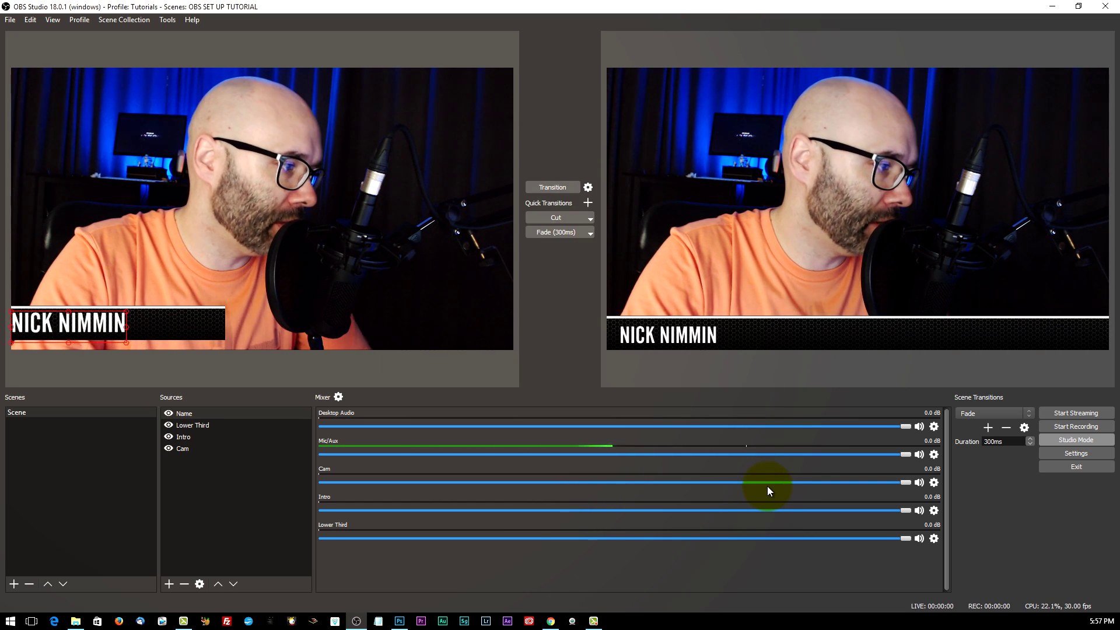
# Shorten the lower-third bar to fit around the name title, nudge both into place and send them to the live output
pyautogui.press('Down')
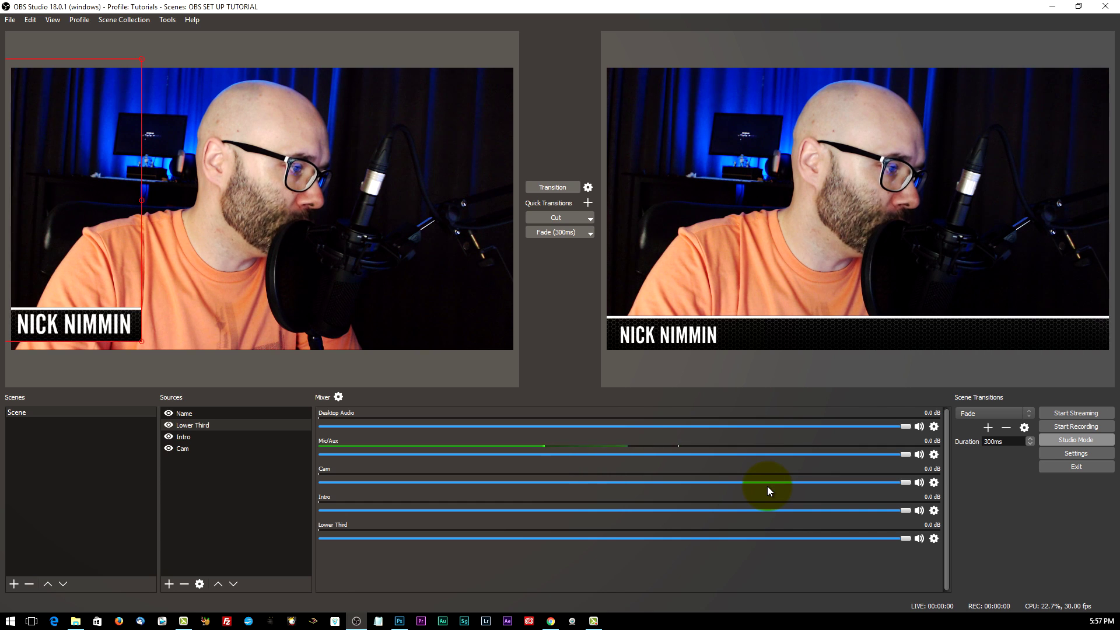
pyautogui.press('Left')
pyautogui.press('Up')
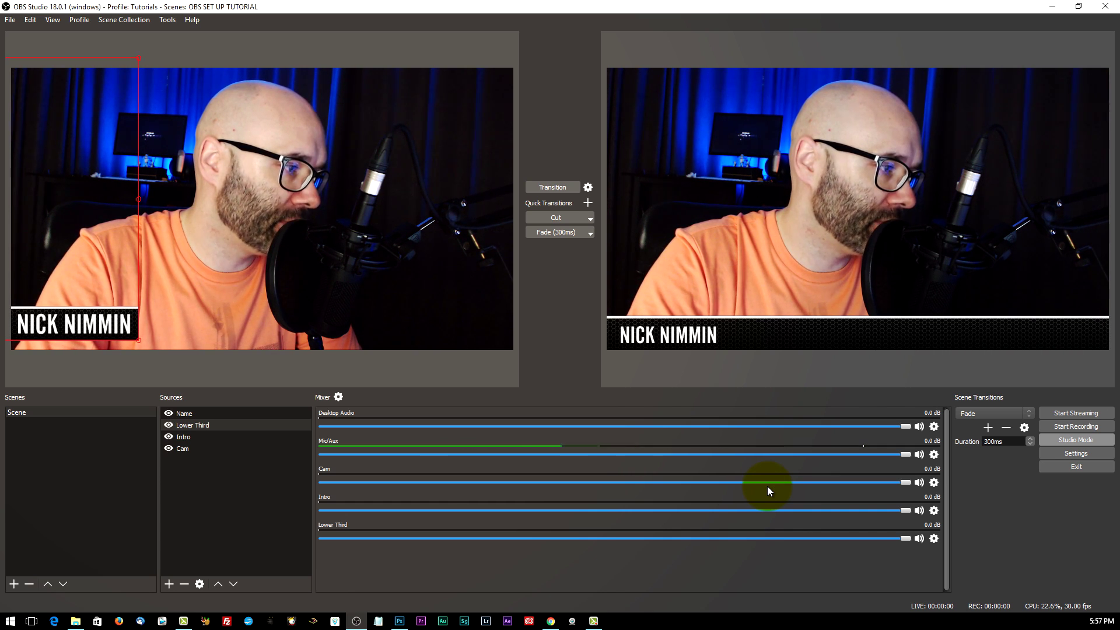
pyautogui.press('space')
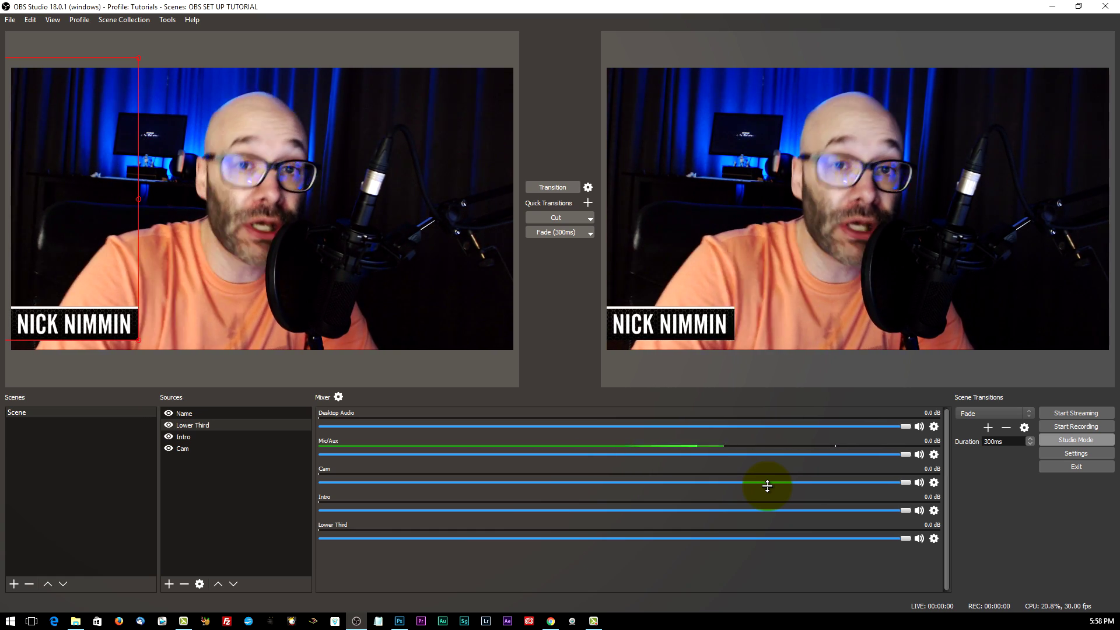
# Hide the Name and Lower Third sources and send the change to the live output
pyautogui.press('F2')
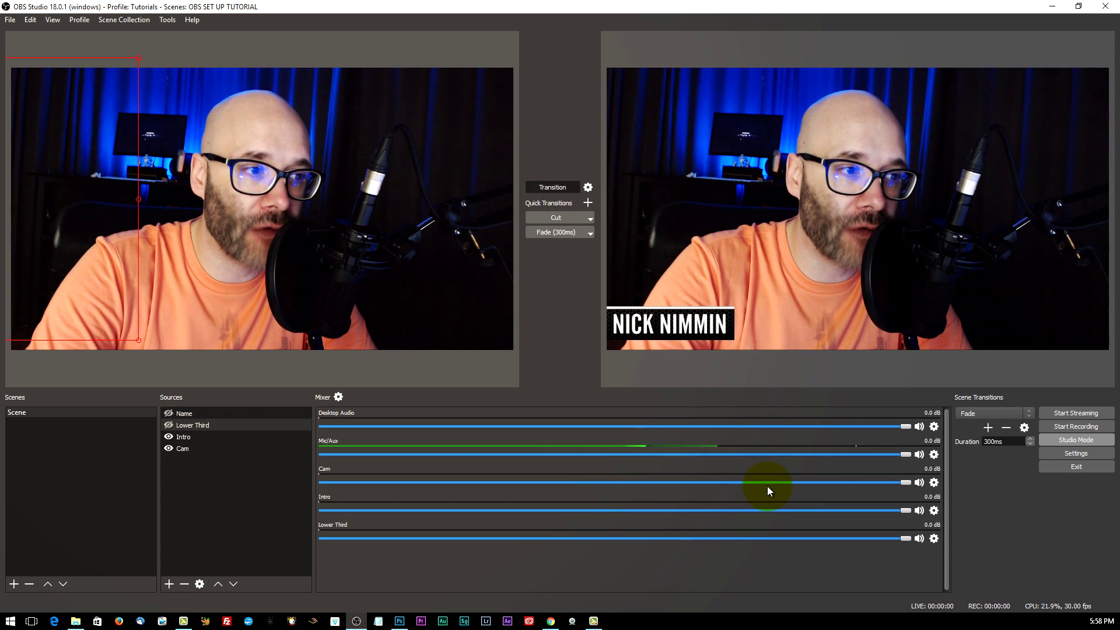
pyautogui.press('space')
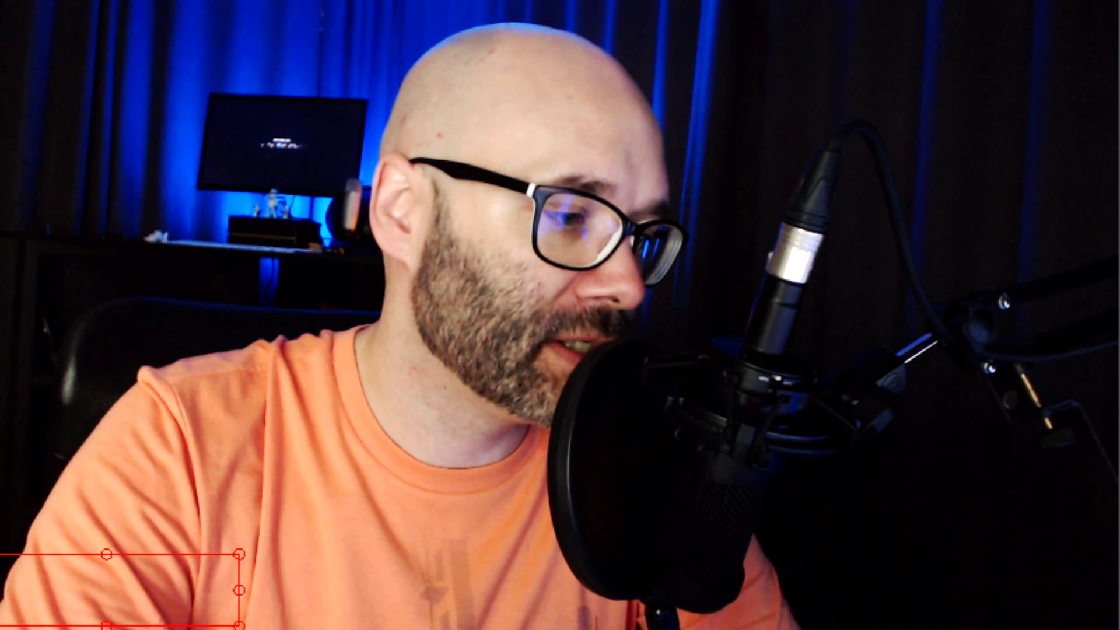
# Add a new Image source using the top-left-subscribe file from the desktop stream folder and send it to the live output
pyautogui.press('Up')
pyautogui.press('Up')
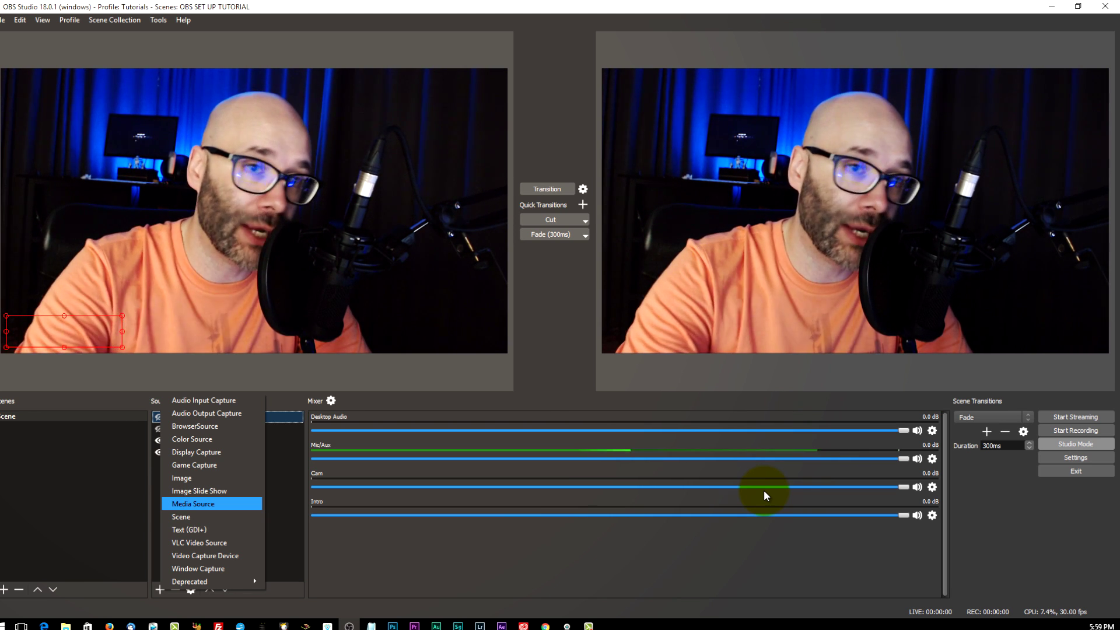
pyautogui.press('Up')
pyautogui.press('Up')
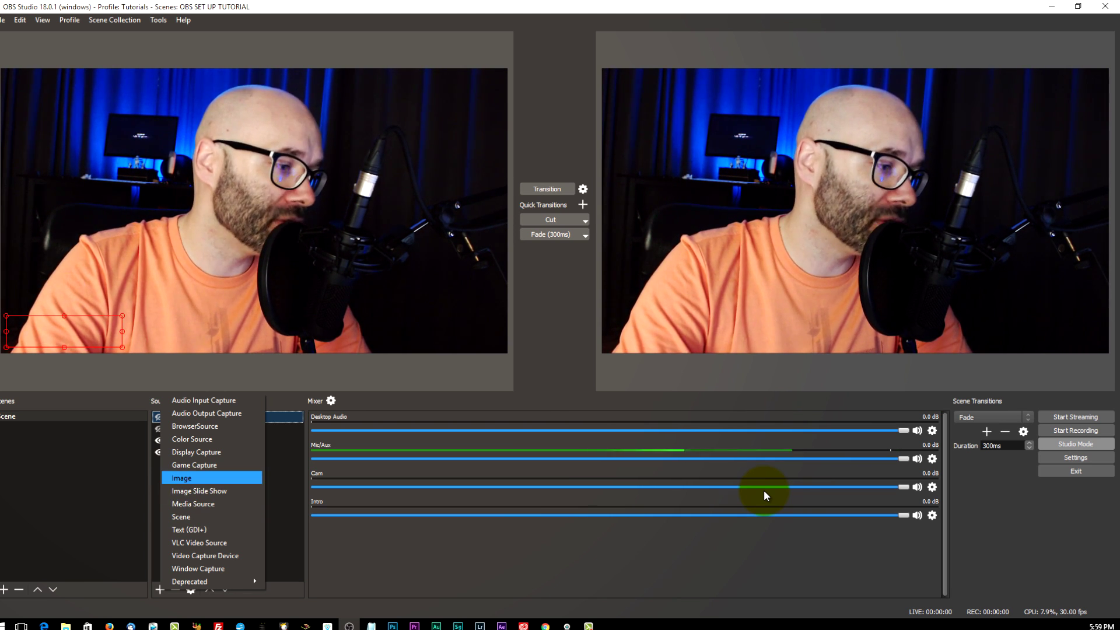
pyautogui.press('Return')
pyautogui.press('Return')
pyautogui.press('Return')
pyautogui.press('Return')
pyautogui.press('Right')
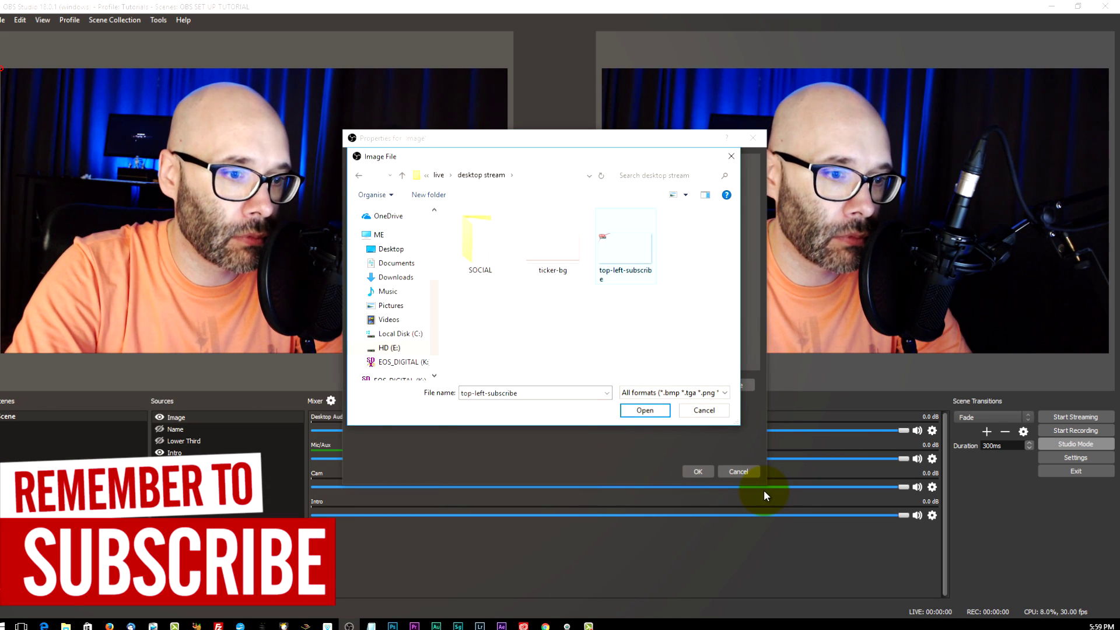
pyautogui.press('Return')
pyautogui.press('Return')
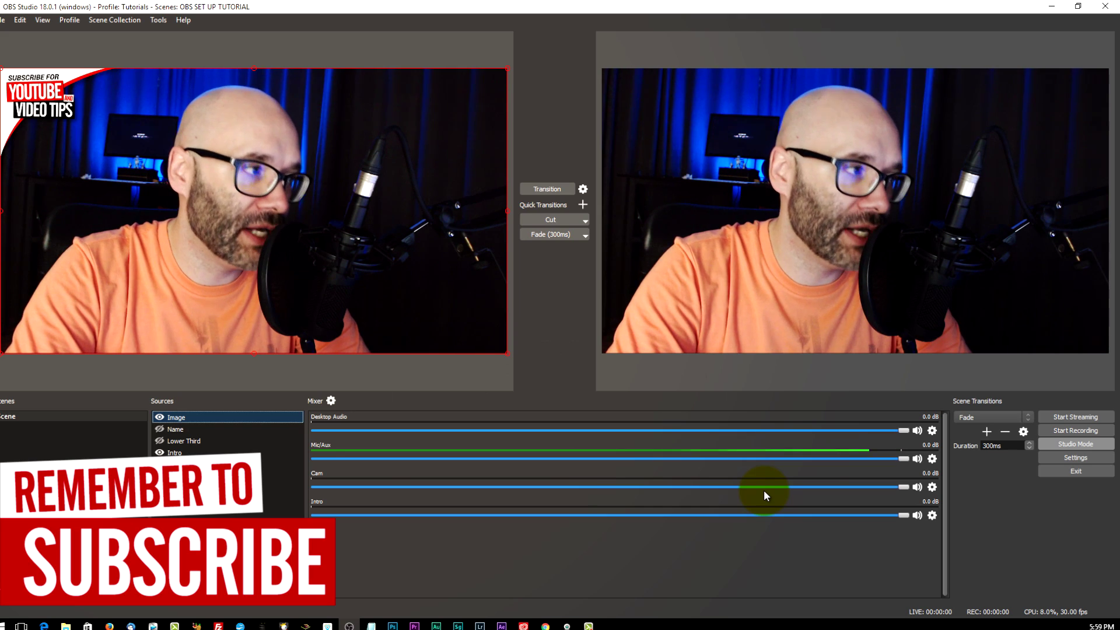
pyautogui.press('Tab')
pyautogui.press('space')
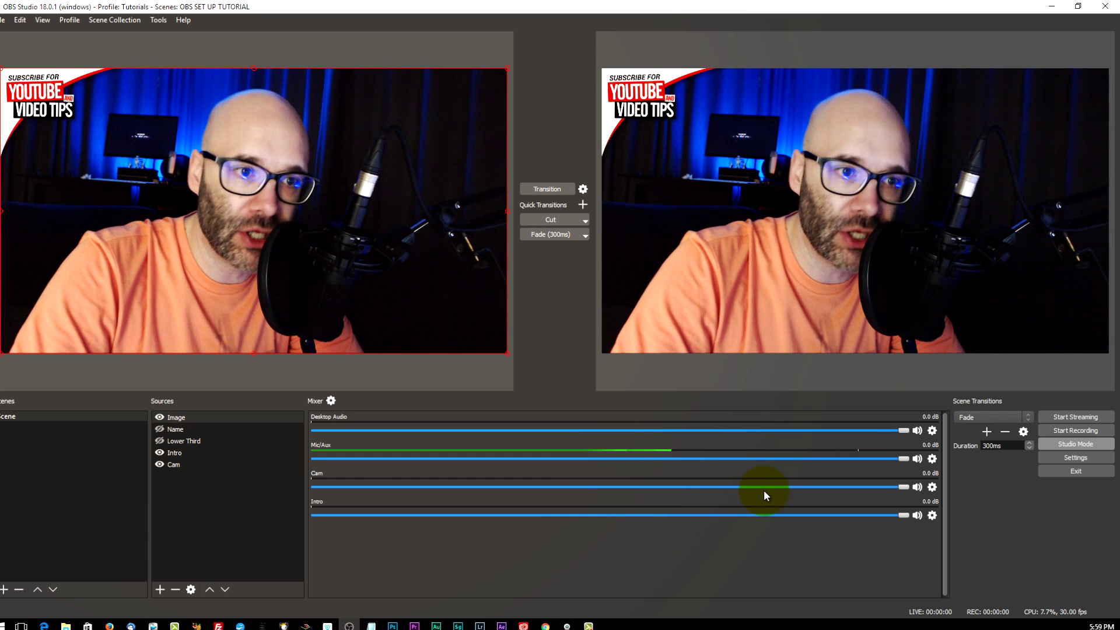
# Add a second Image source using the ticker-bg file as a bar across the frame's lower edge and send it live
pyautogui.click(160, 589)
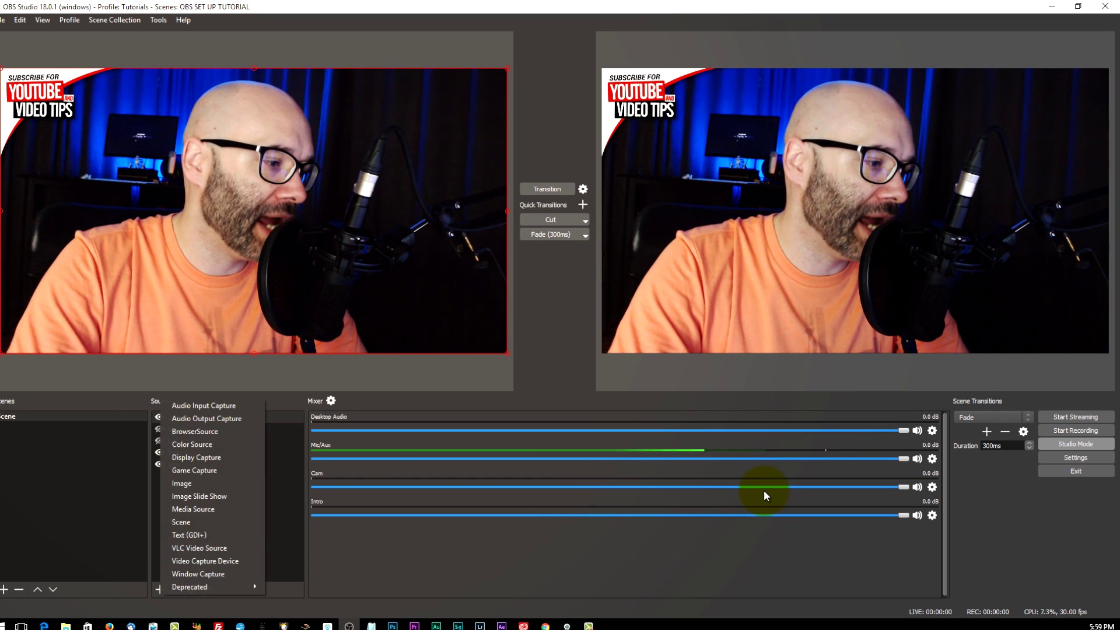
pyautogui.press('Down')
pyautogui.press('Down')
pyautogui.press('Down')
pyautogui.press('Down')
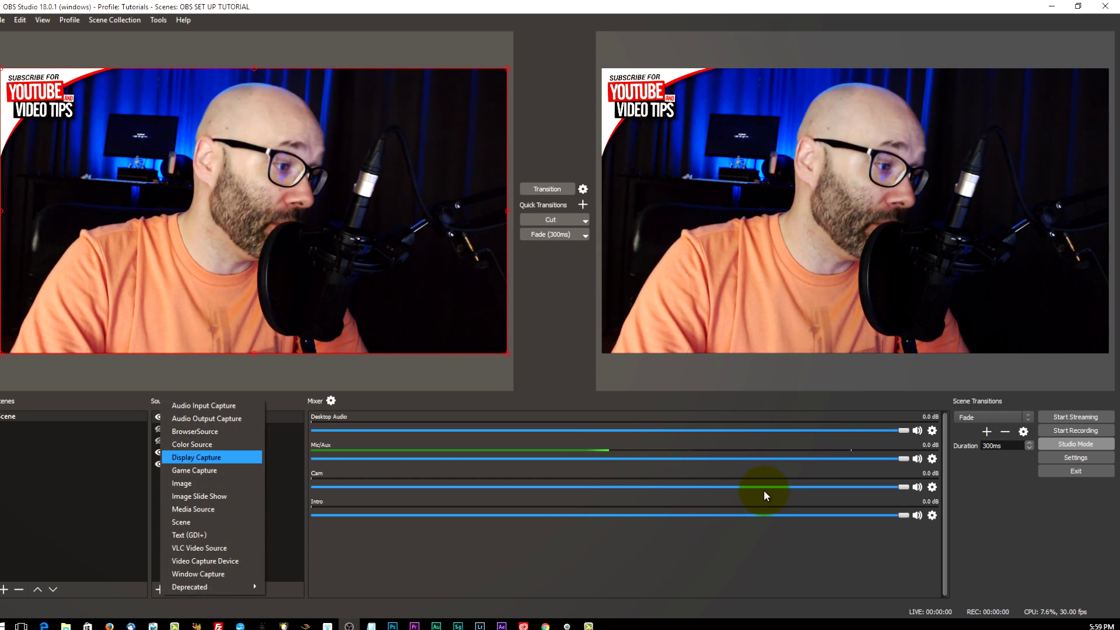
pyautogui.press('Return')
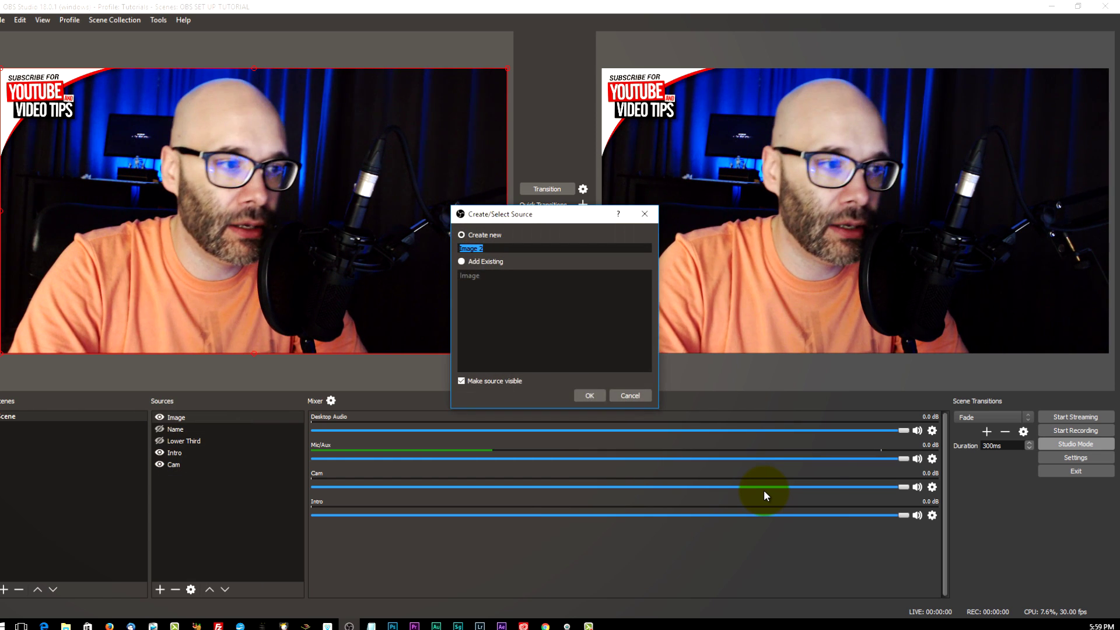
pyautogui.press('Return')
pyautogui.press('Return')
pyautogui.click(546, 188)
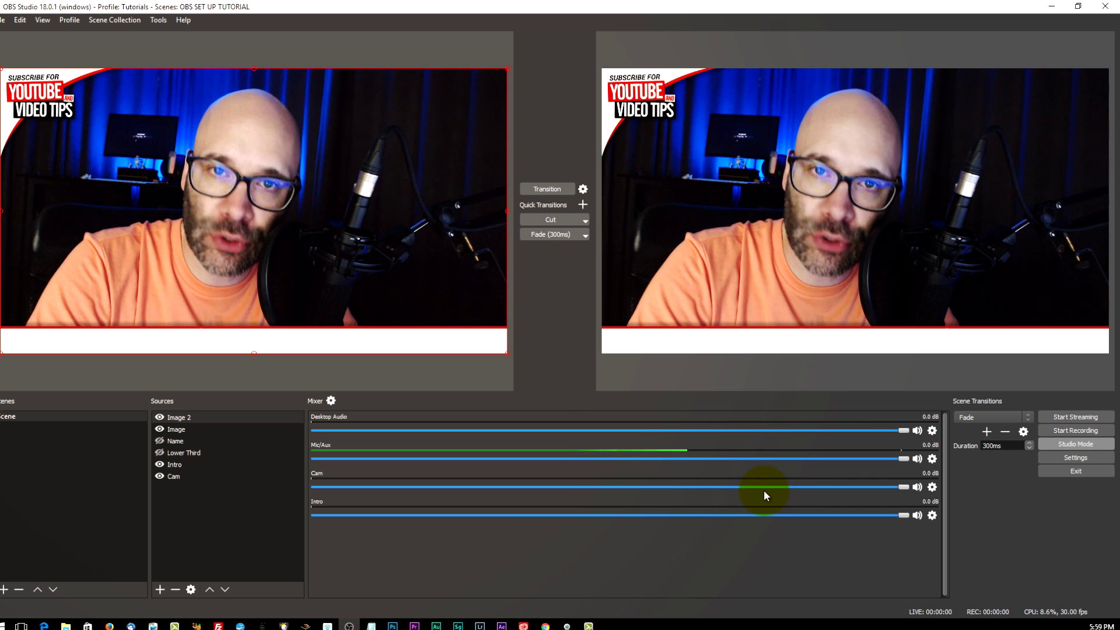
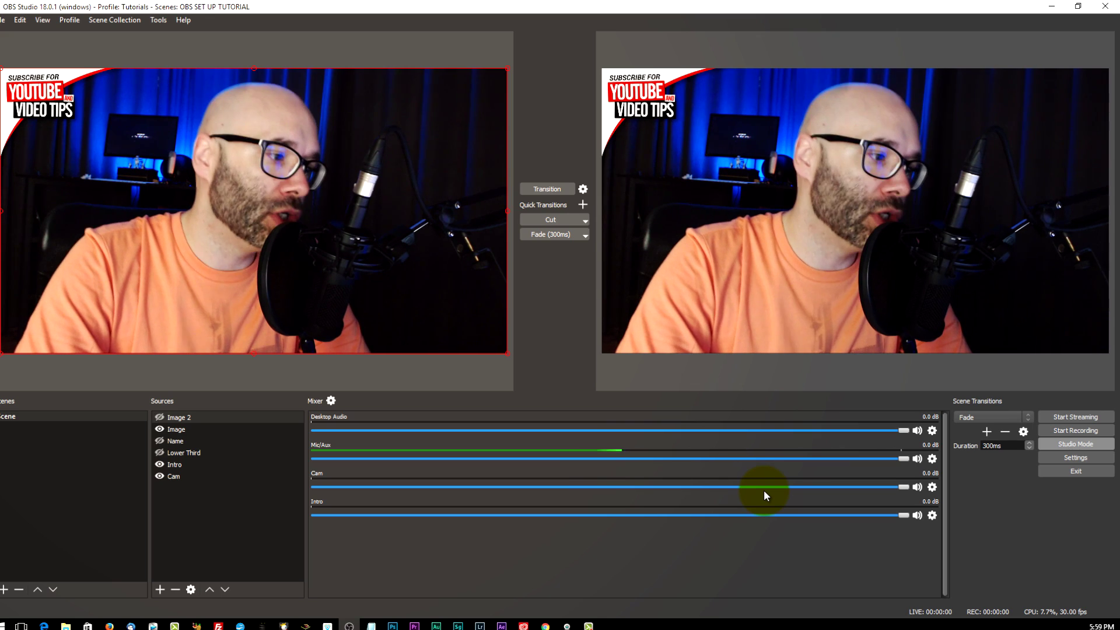
# Create a new Image Slide Show source named "Social Media"
pyautogui.click(160, 589)
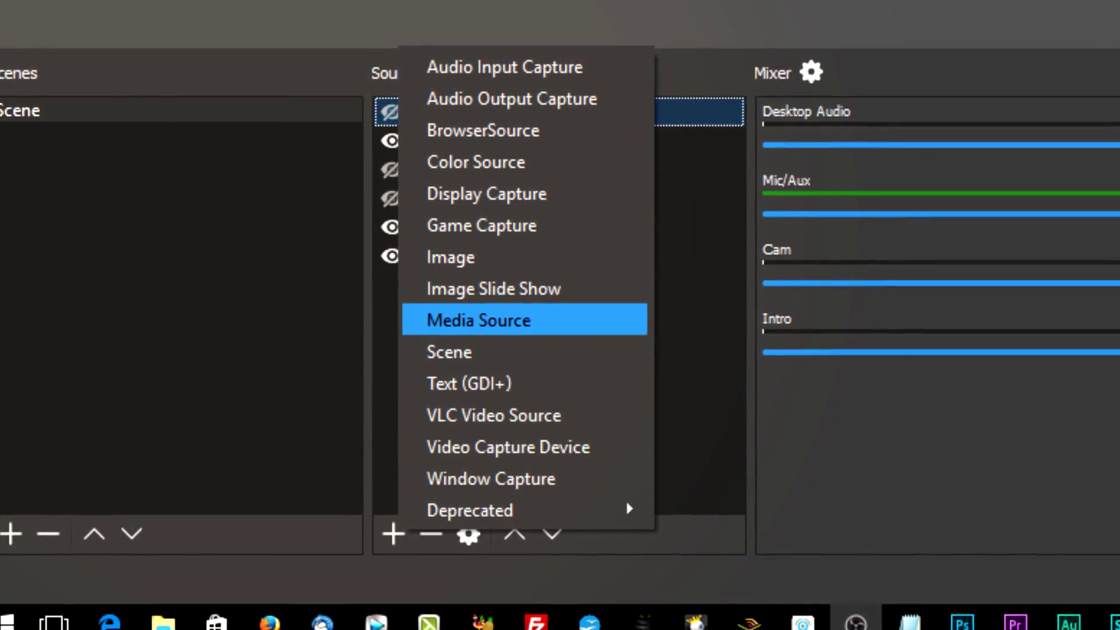
pyautogui.press('Up')
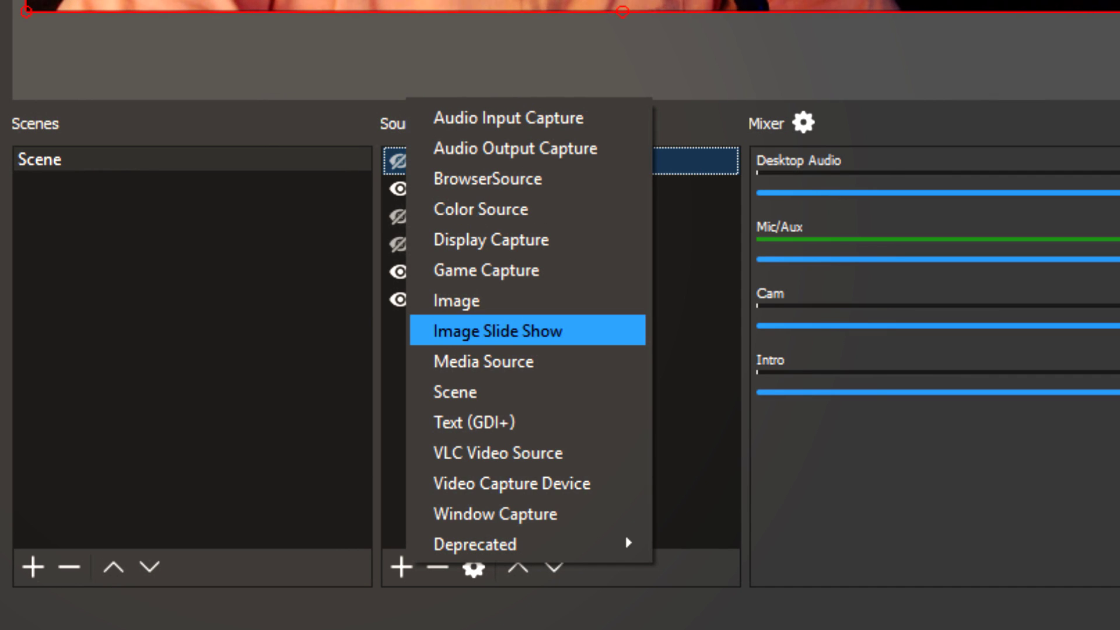
pyautogui.press('Return')
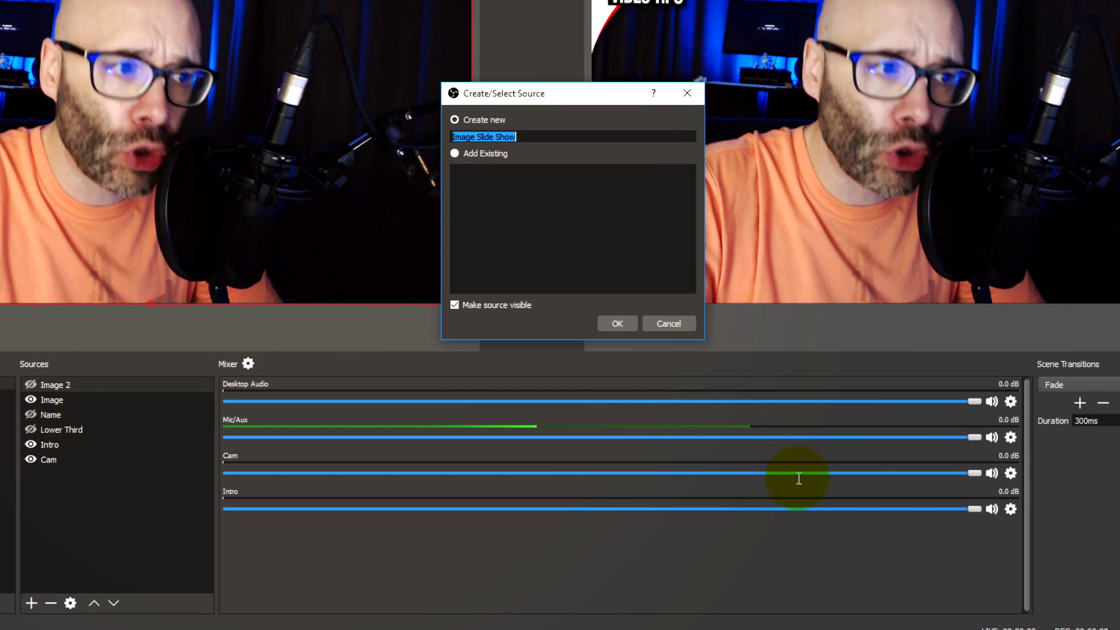
pyautogui.write('sOC')
pyautogui.press('BackSpace')
pyautogui.press('BackSpace')
pyautogui.press('BackSpace')
pyautogui.write('Social Media')
pyautogui.press('Return')
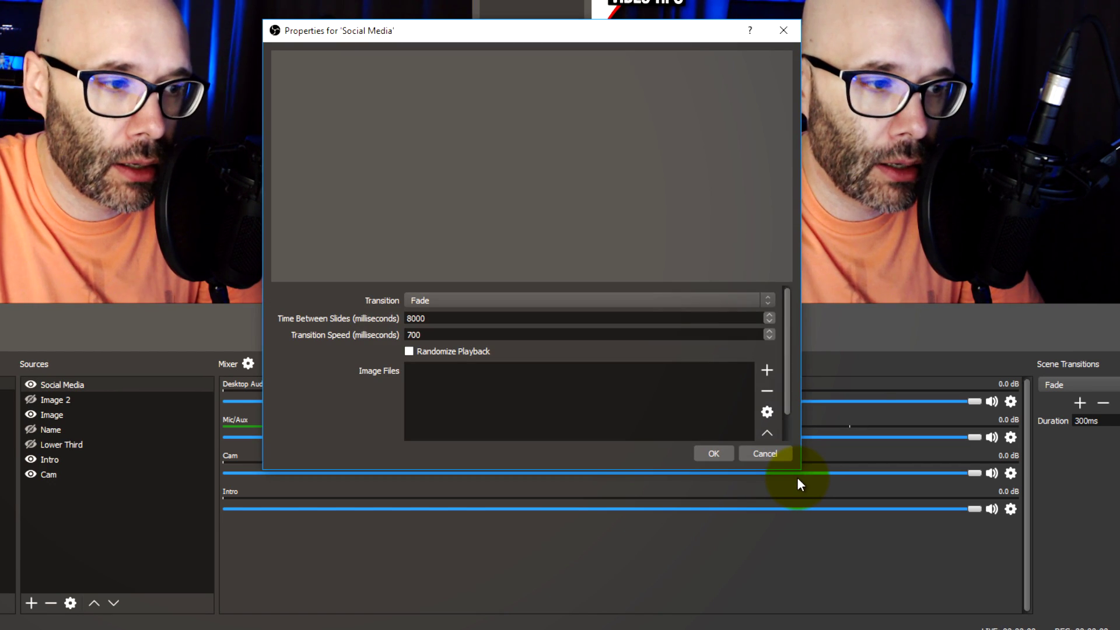
# Set the slide show's transition to Slide
pyautogui.hotkey('alt', 'Down')
pyautogui.press('Down')
pyautogui.press('Down')
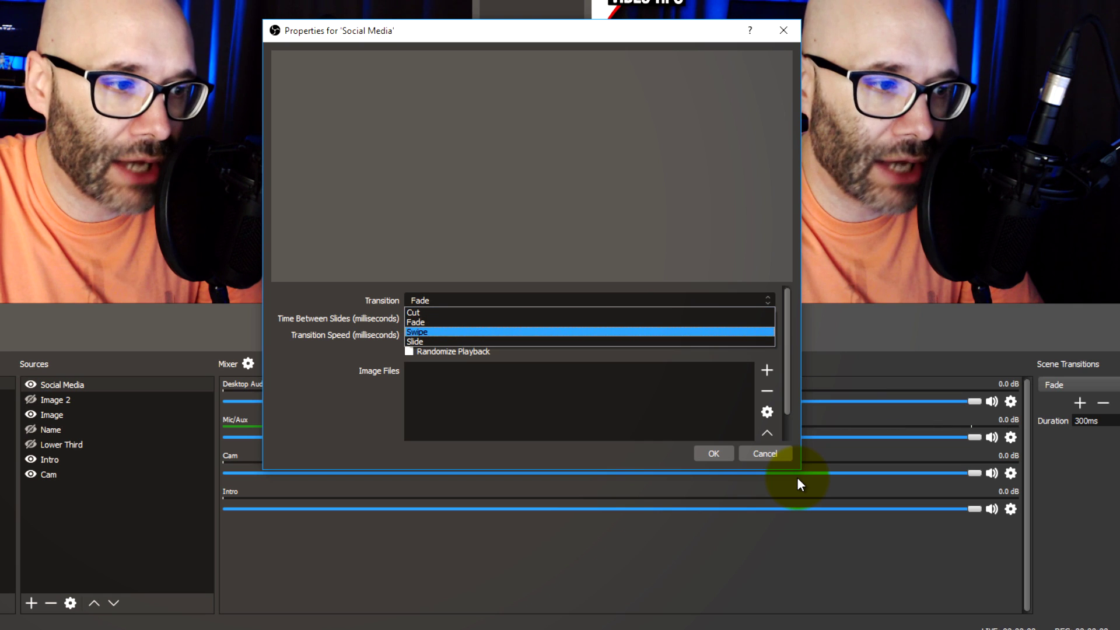
pyautogui.press('Return')
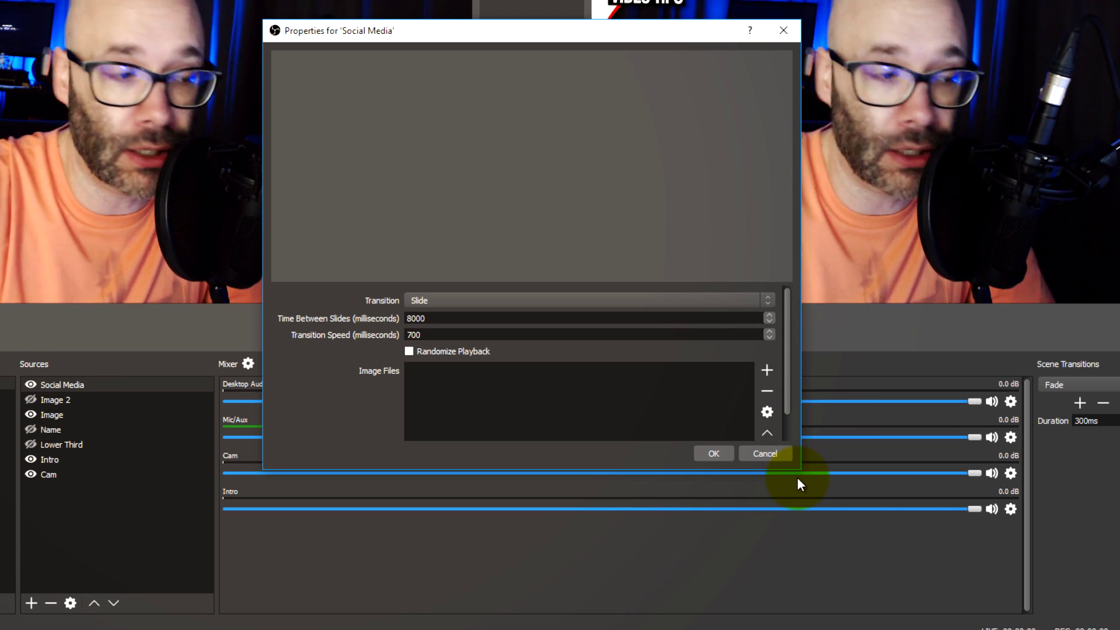
# Add the INSTAGAM, SNAPCHAT and TWITTER images from the SOCIAL folder to the slide show and accept its properties
pyautogui.press('Tab')
pyautogui.press('space')
pyautogui.press('Down')
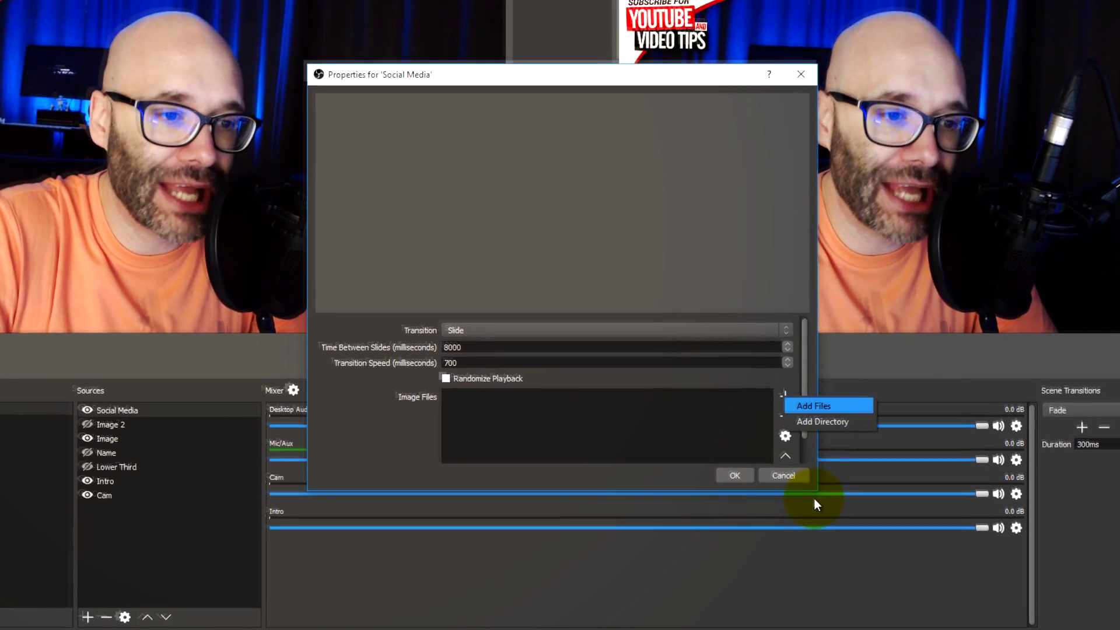
pyautogui.press('Return')
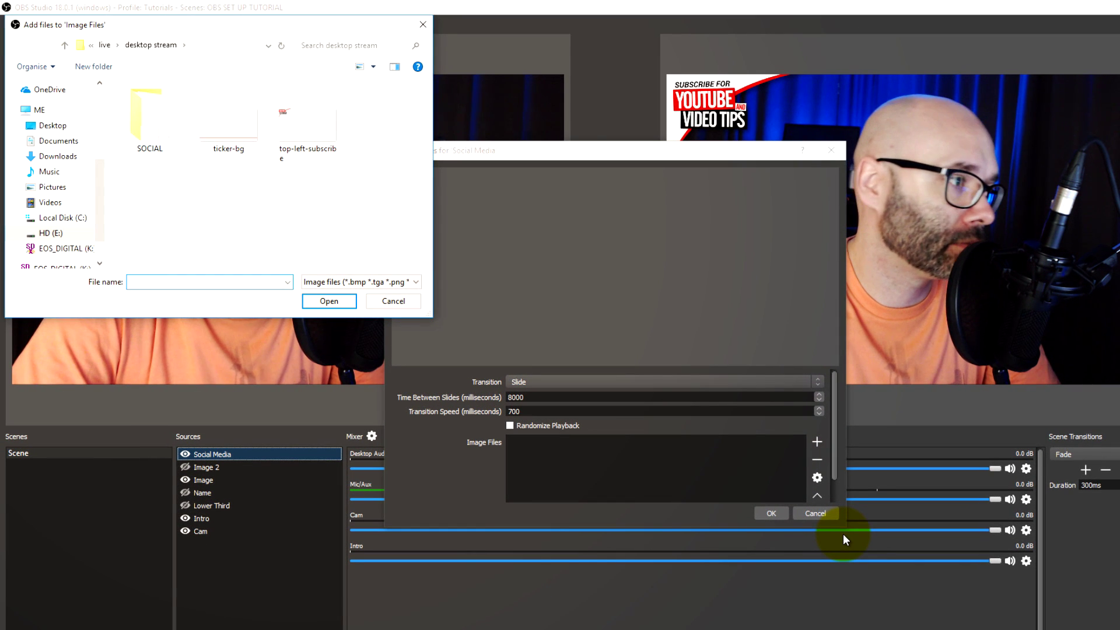
pyautogui.press('Return')
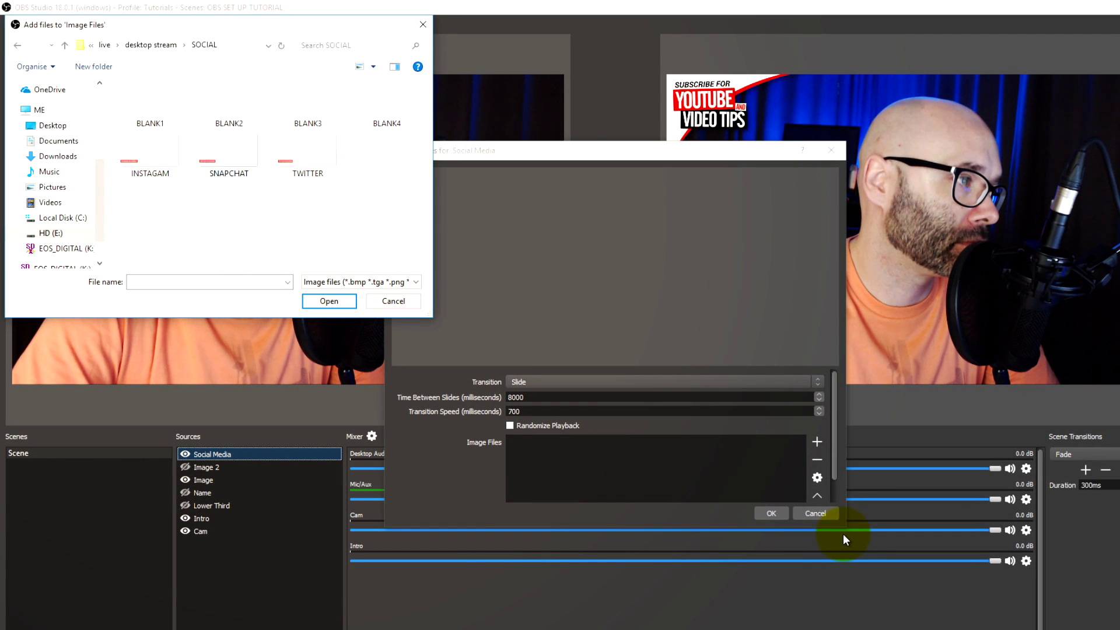
pyautogui.press('Down')
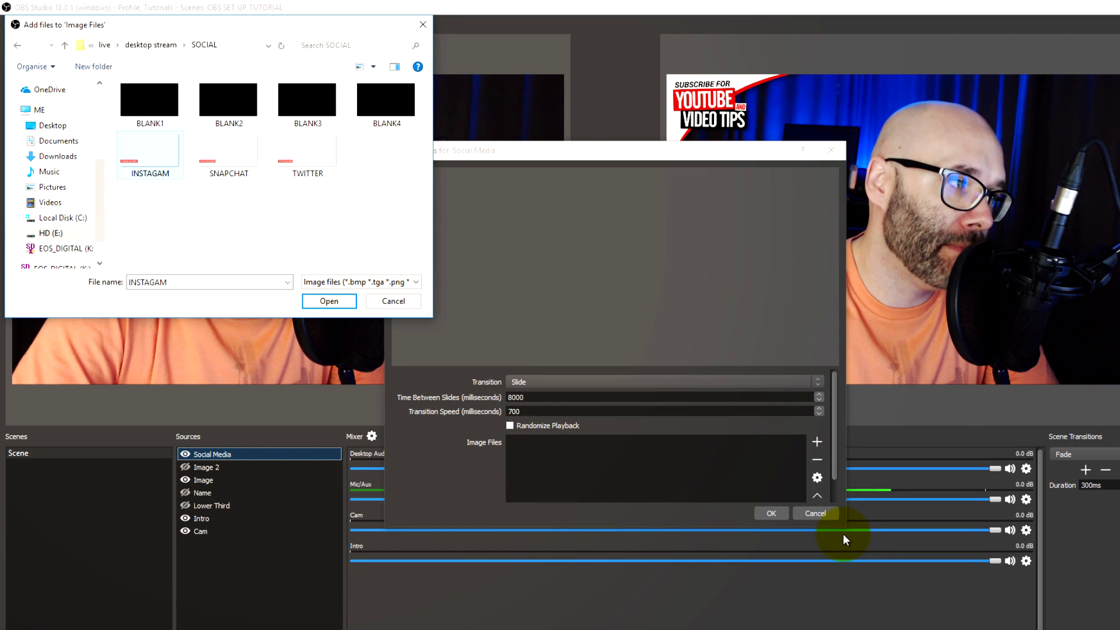
pyautogui.hotkey('shift', 'End')
pyautogui.press('Return')
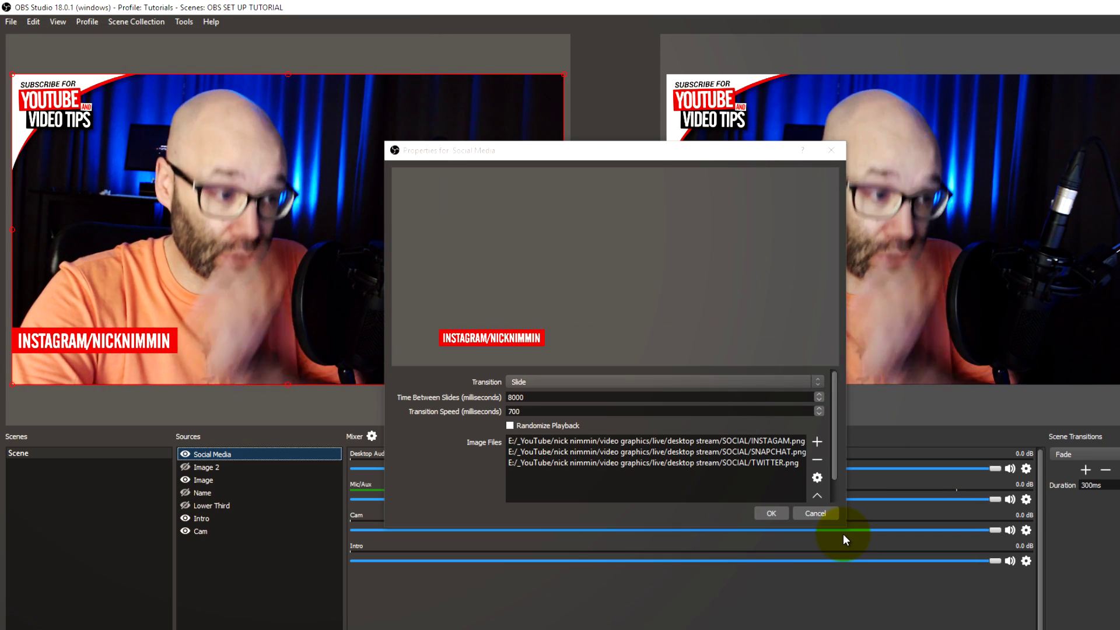
pyautogui.moveTo(632, 154); pyautogui.dragTo(805, 139)
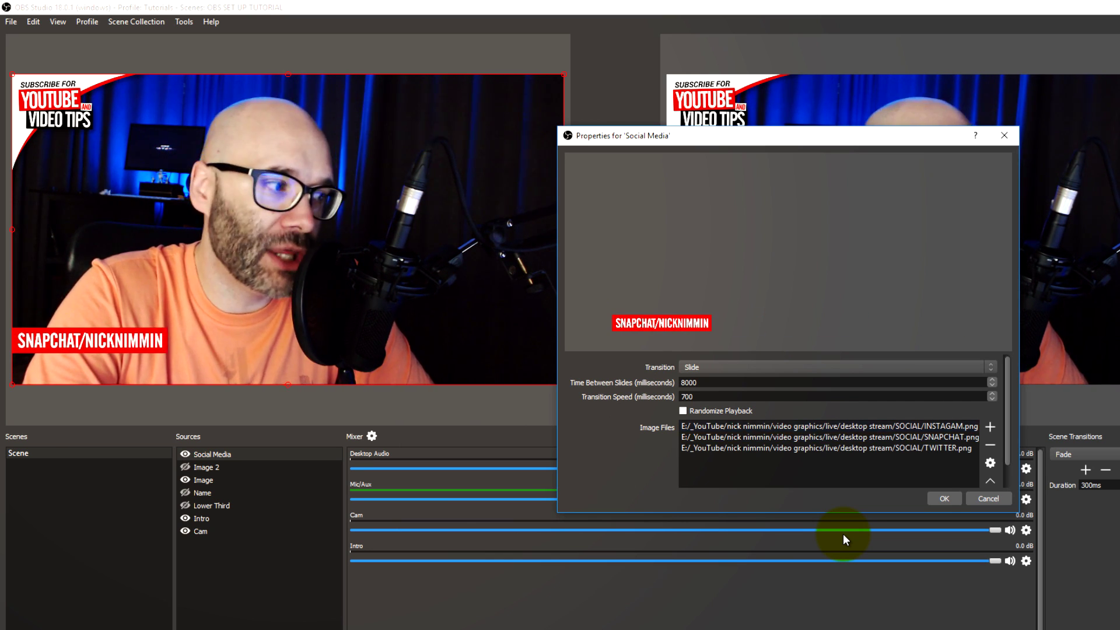
pyautogui.press('Return')
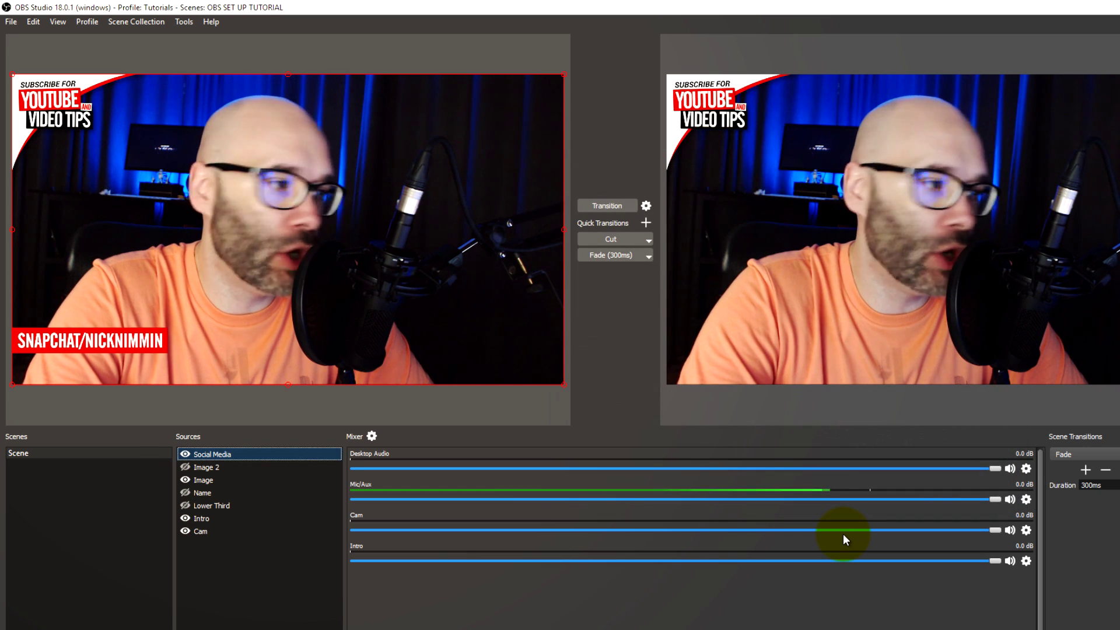
# Move the Social Media slide show straight down until its red banner sits at the bottom edge of the preview frame
pyautogui.press('Down')
pyautogui.press('Down')
pyautogui.press('Down')
pyautogui.press('Down')
pyautogui.press('Down')
pyautogui.press('Down')
pyautogui.press('Down')
pyautogui.press('Down')
pyautogui.press('Down')
pyautogui.press('Down')
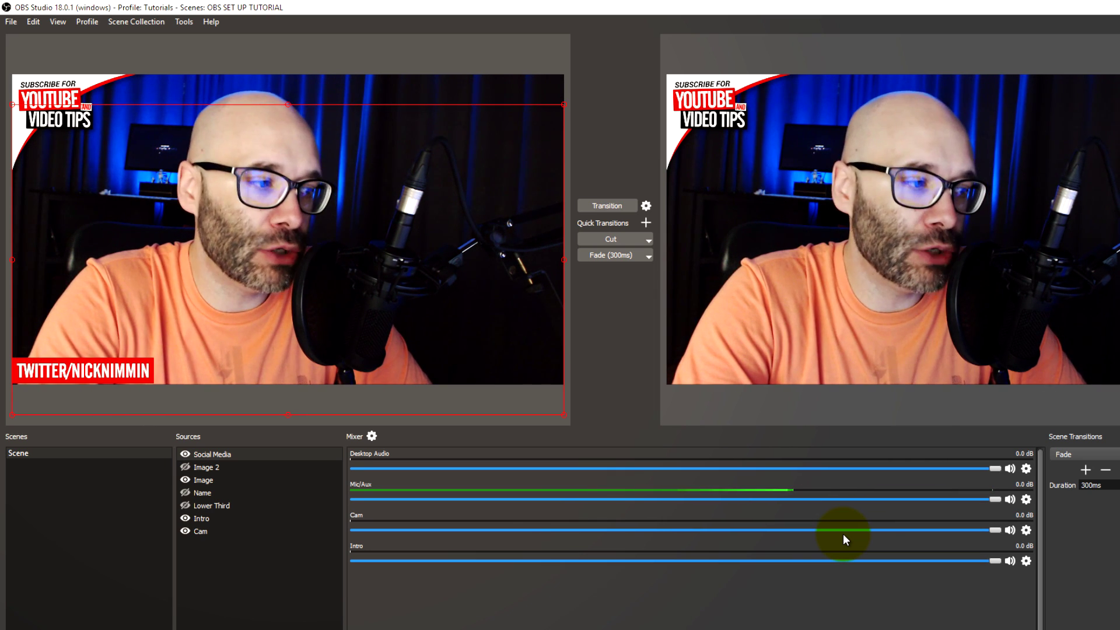
# Add the BLANK1 image to the Social Media slide show and move it up between INSTAGAM and SNAPCHAT
pyautogui.press('Tab')
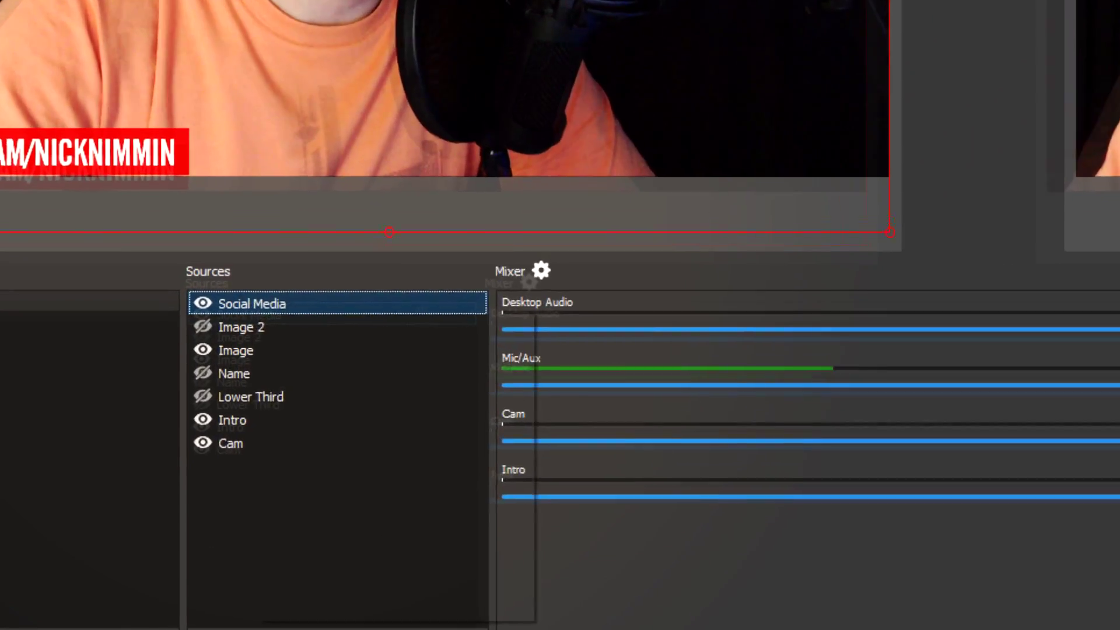
pyautogui.rightClick(213, 454)
pyautogui.click(239, 617)
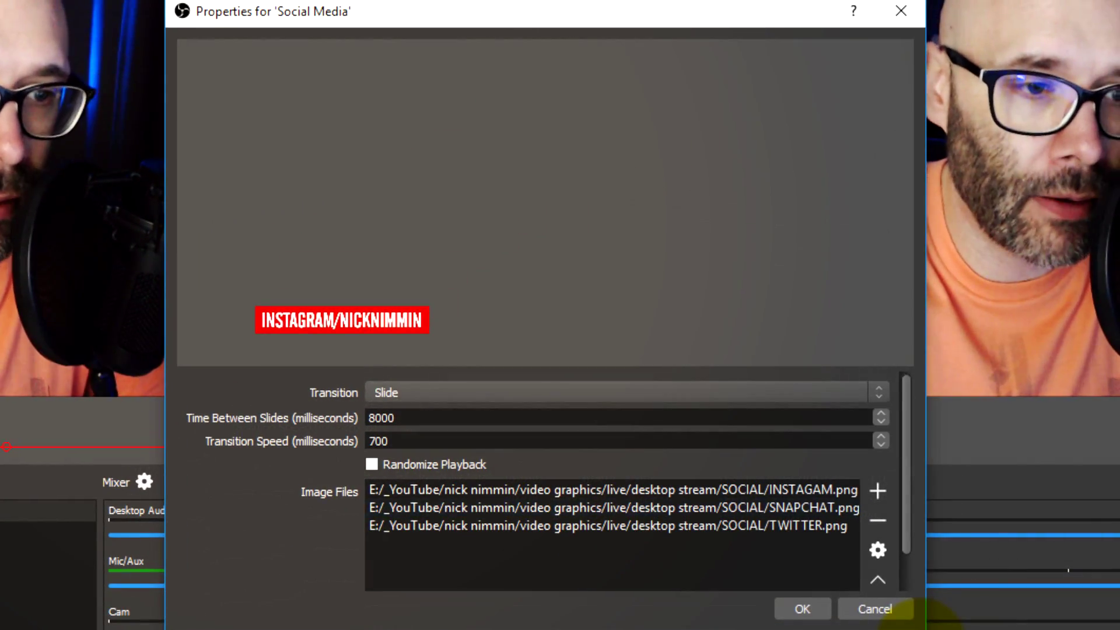
pyautogui.click(1057, 426)
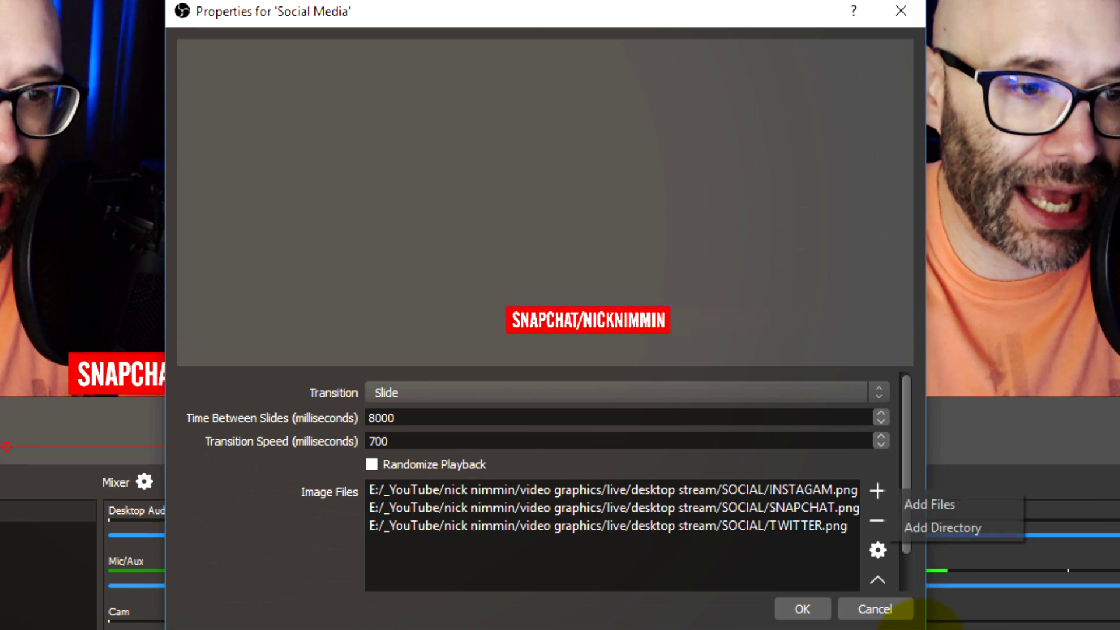
pyautogui.click(929, 504)
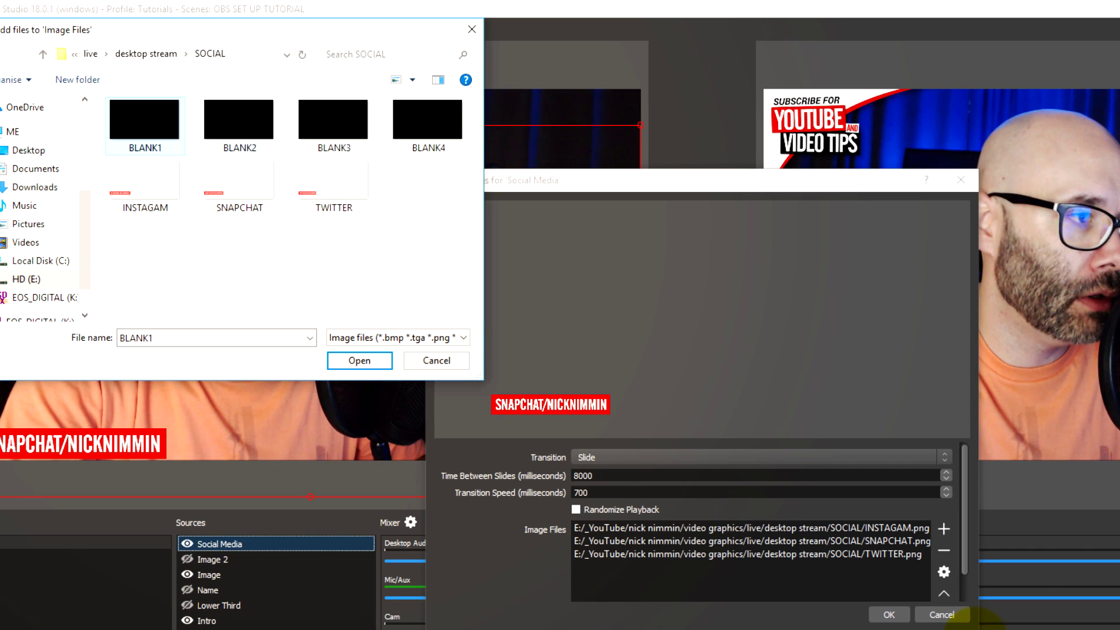
pyautogui.press('Return')
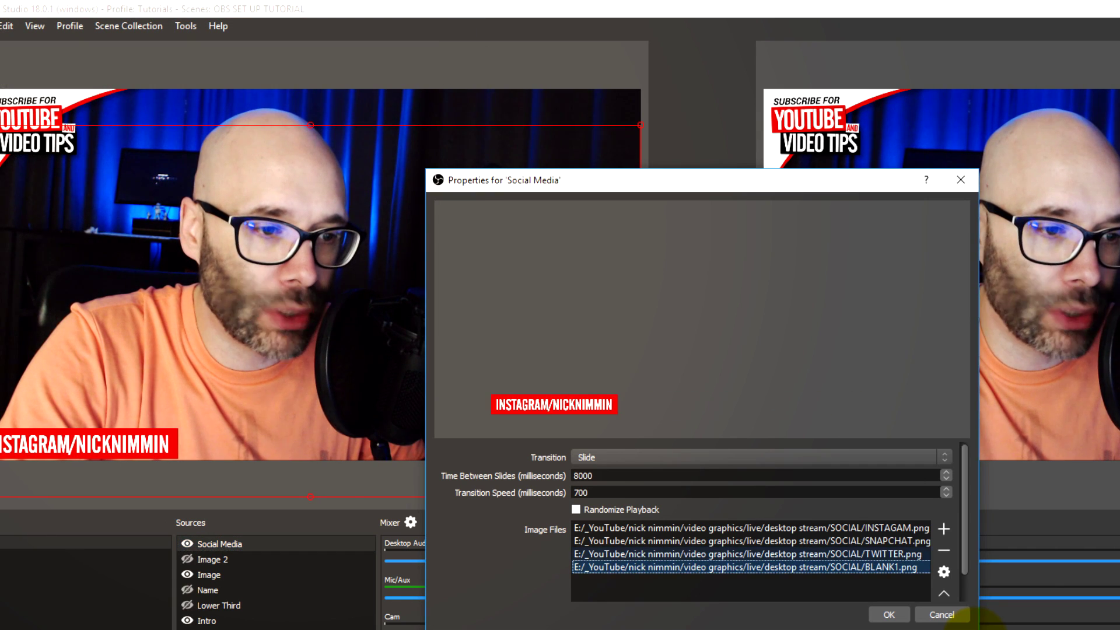
pyautogui.click(944, 594)
pyautogui.click(944, 594)
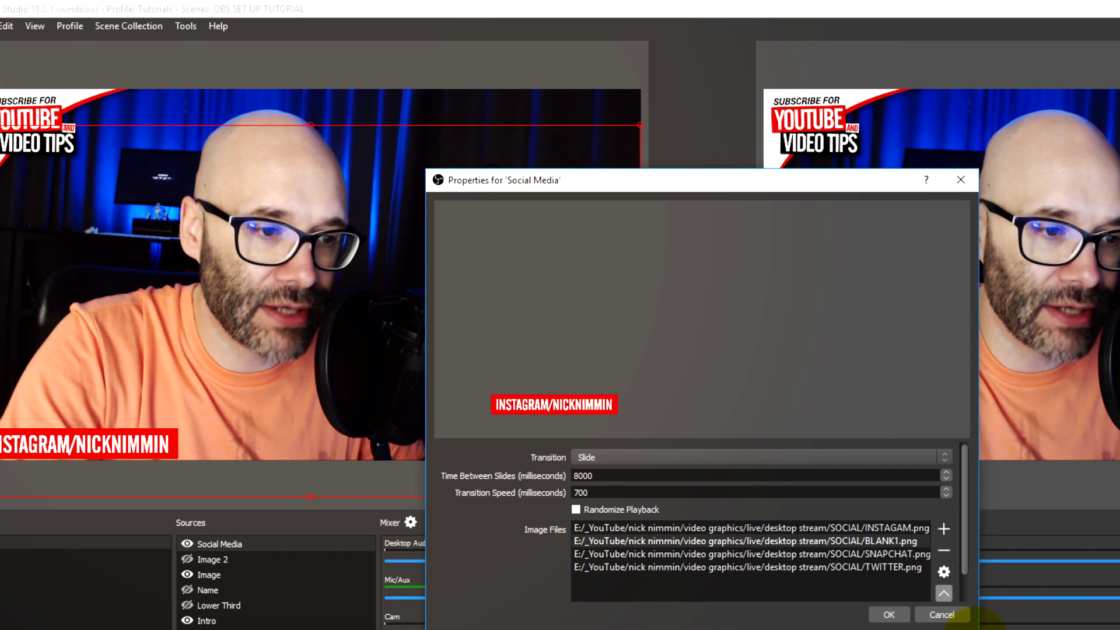
# Add the BLANK2, BLANK3 and BLANK4 images from the SOCIAL folder to the Social Media slide show
pyautogui.click(944, 529)
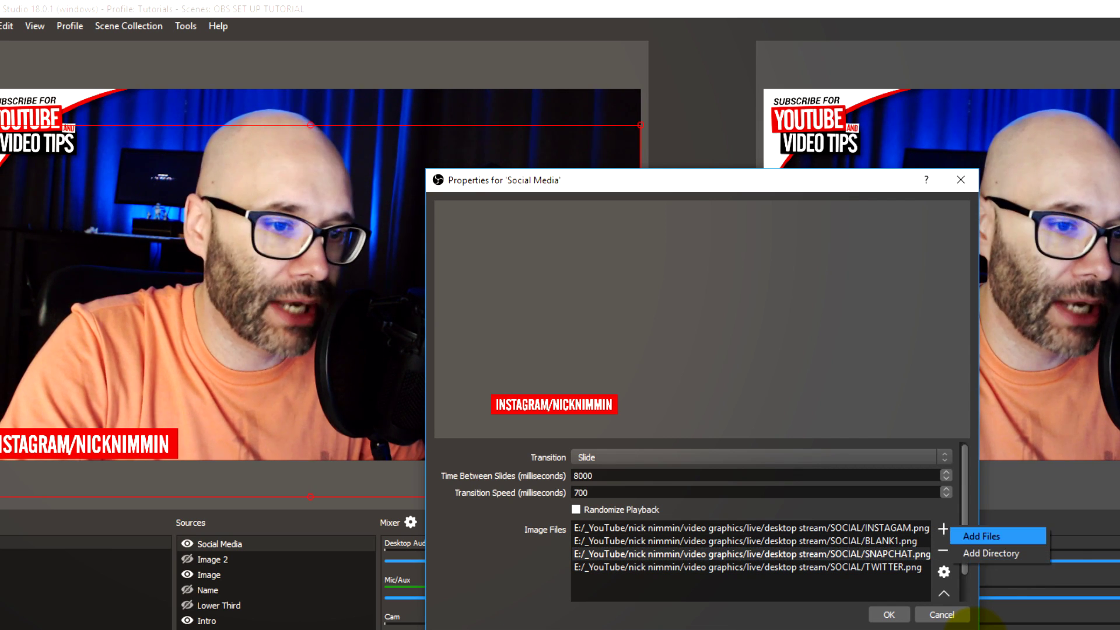
pyautogui.click(980, 533)
pyautogui.click(239, 123)
pyautogui.keyDown('shift'); pyautogui.click(428, 123); pyautogui.keyUp('shift')
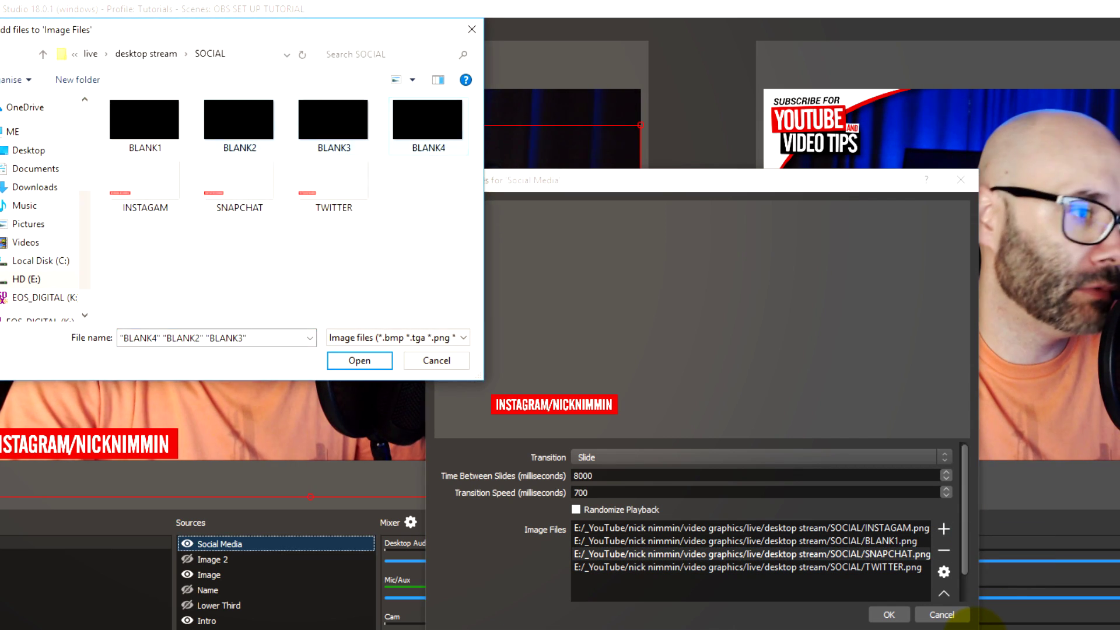
pyautogui.press('Return')
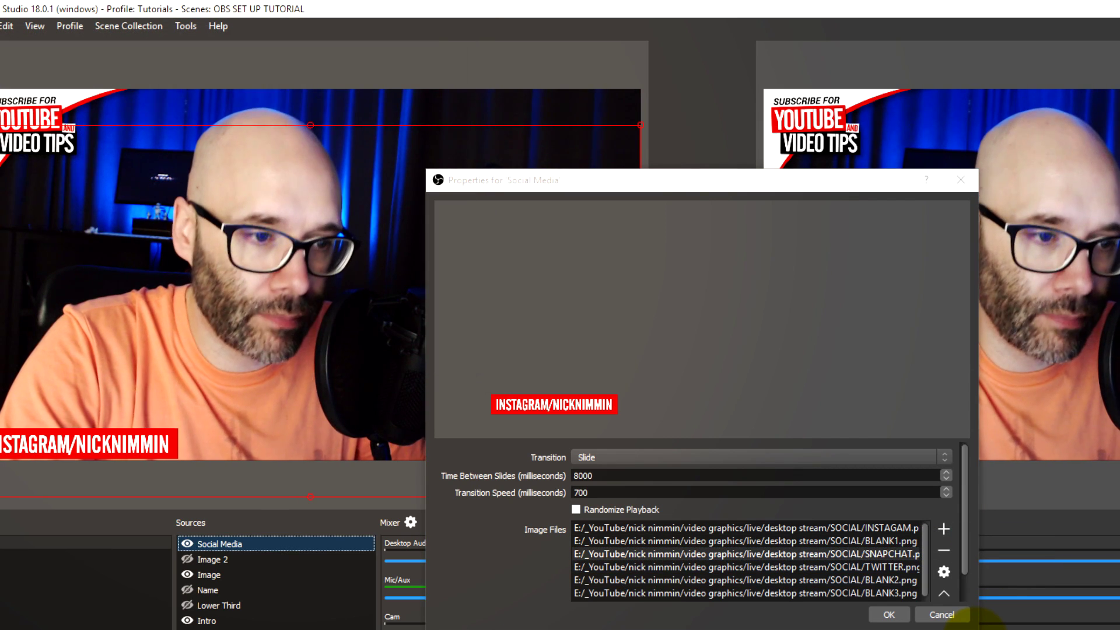
# Move the BLANK2 image up between SNAPCHAT and TWITTER in the slide show's image list and accept the properties
pyautogui.click(745, 579)
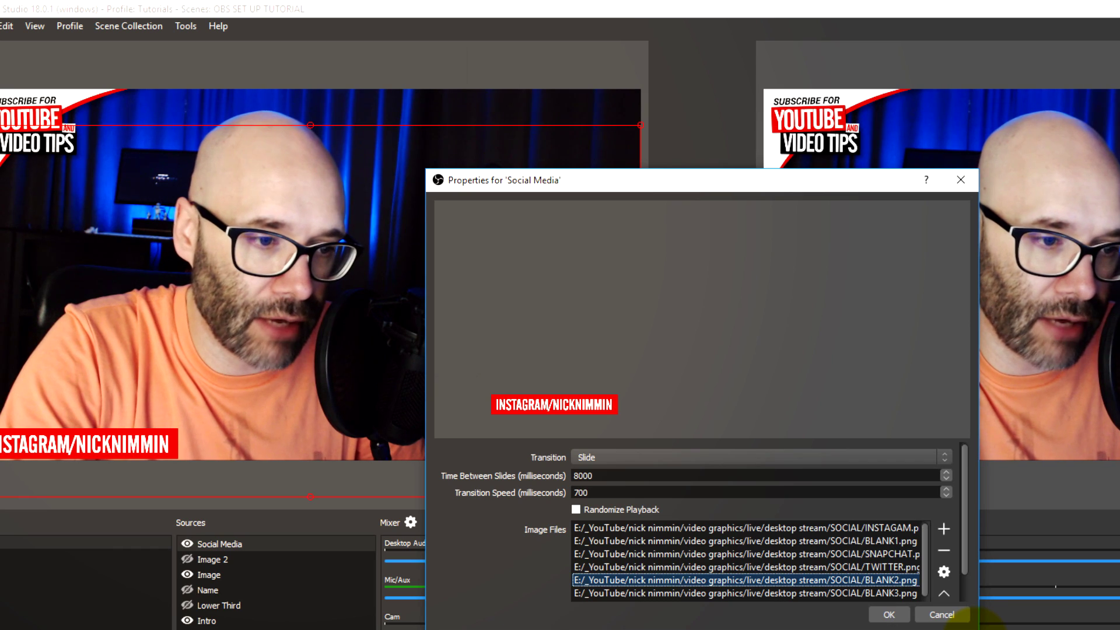
pyautogui.click(944, 594)
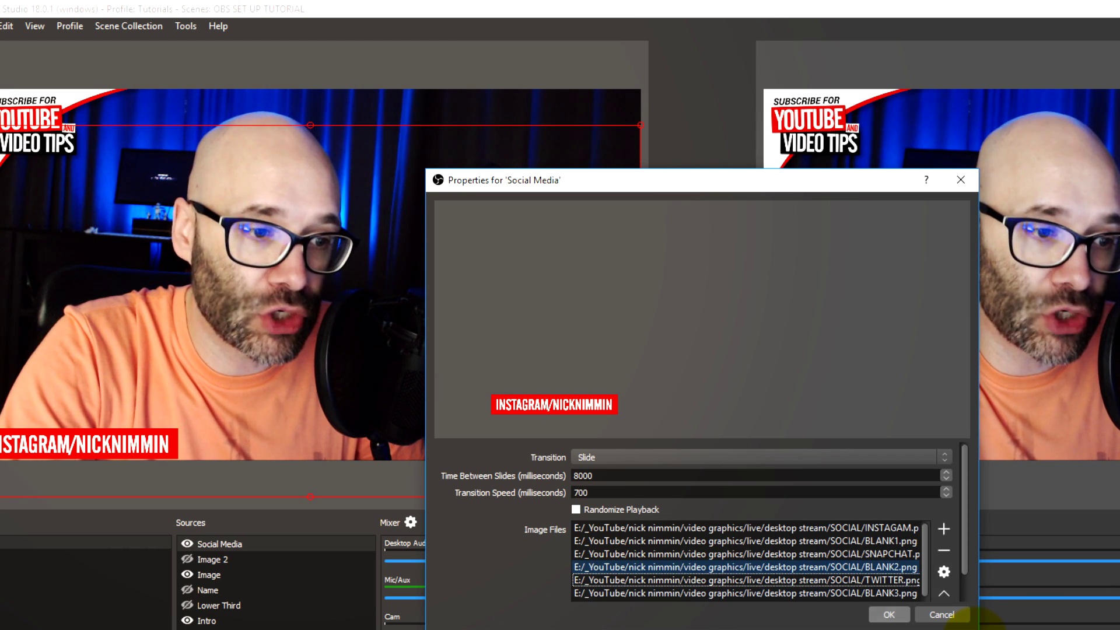
pyautogui.press('Return')
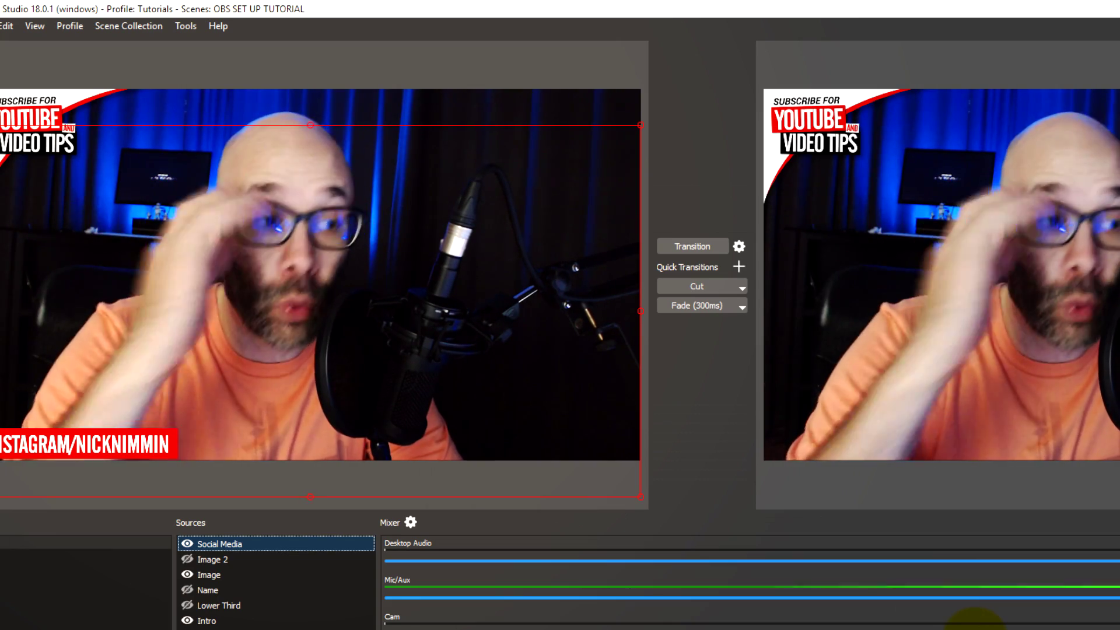
# Transition the Social Media slide show to the live output and hide its source in the preview
pyautogui.click(692, 246)
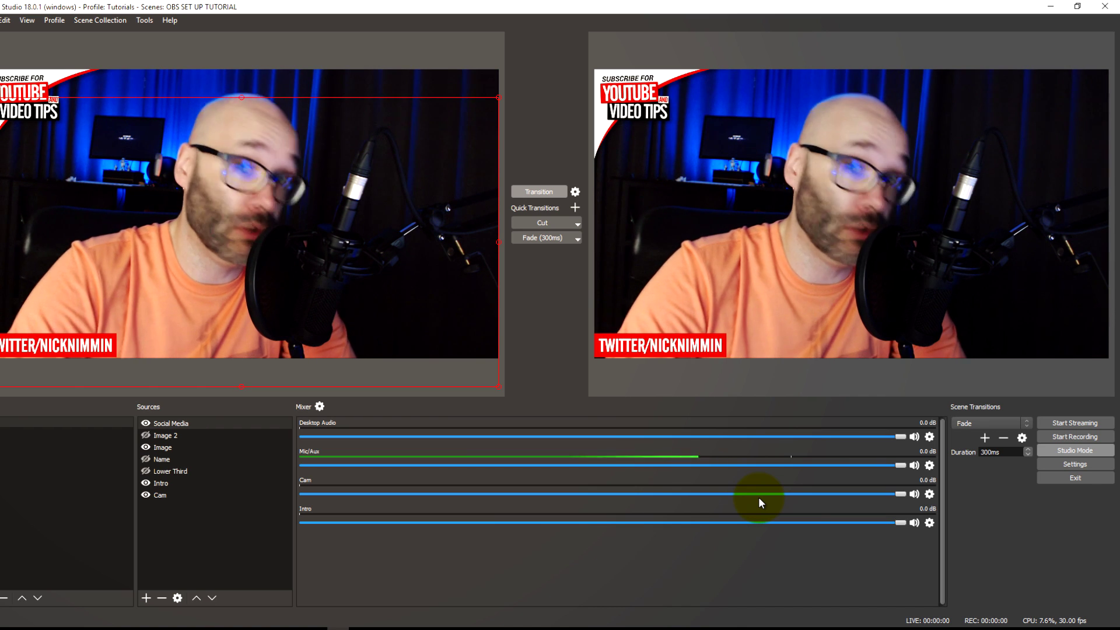
pyautogui.press('F1')
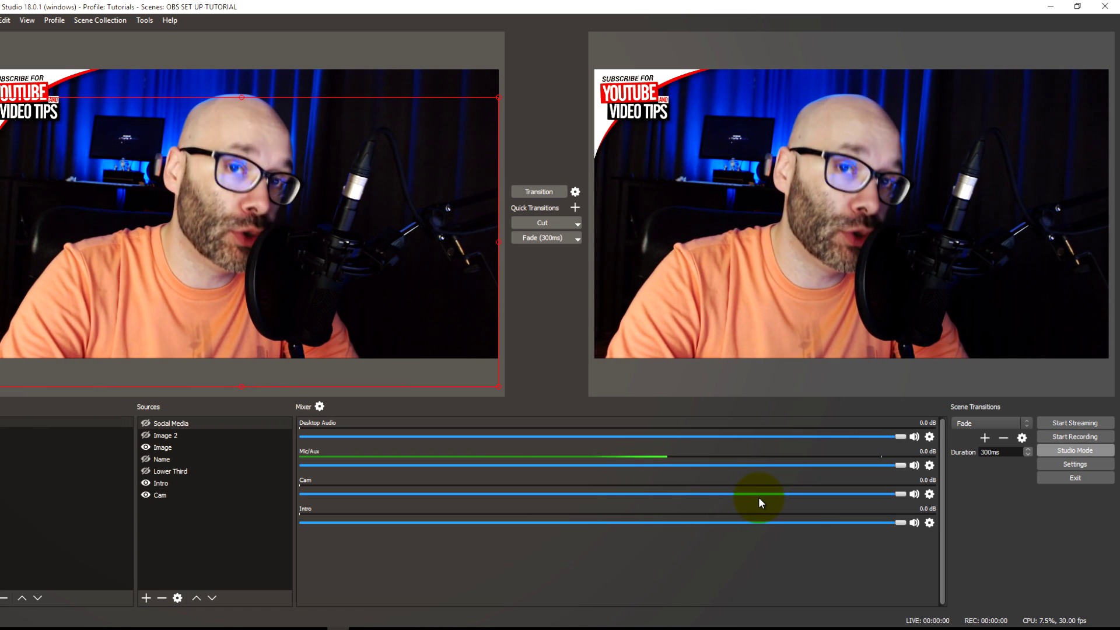
# Add an image source named End Screen using bumper-VIP.png, accept its properties and hide it in the preview
pyautogui.click(147, 598)
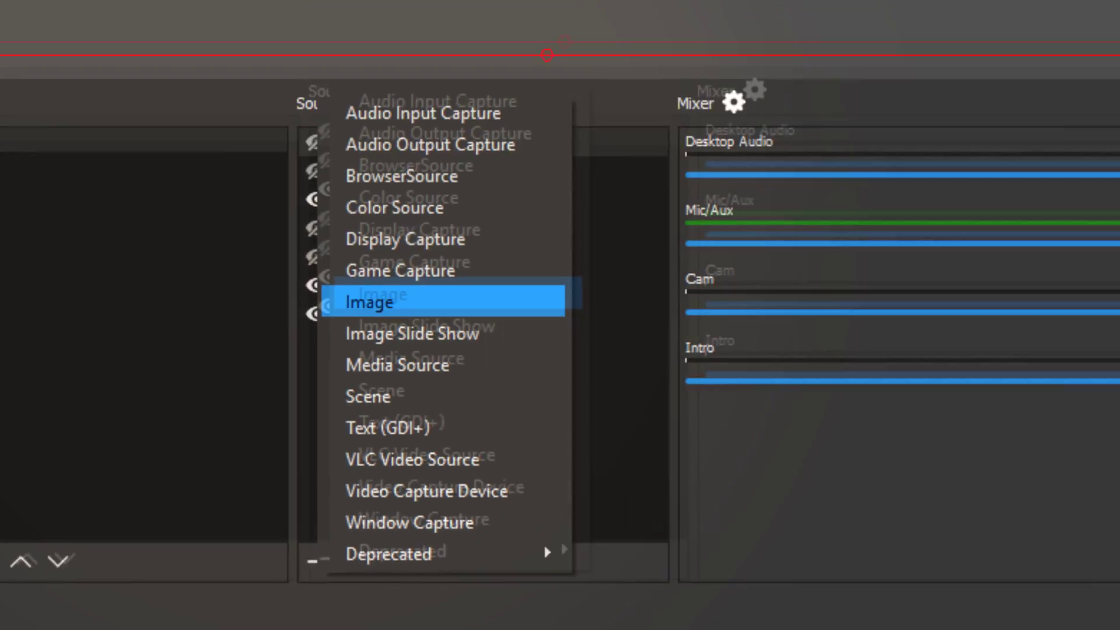
pyautogui.click(450, 253)
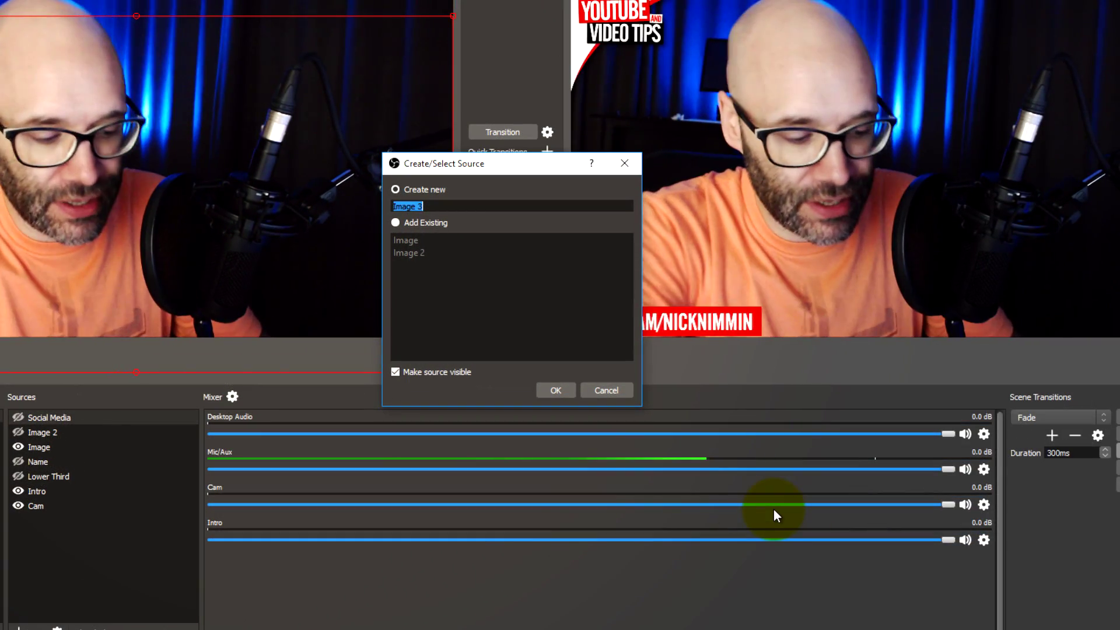
pyautogui.write('End Screen')
pyautogui.press('Return')
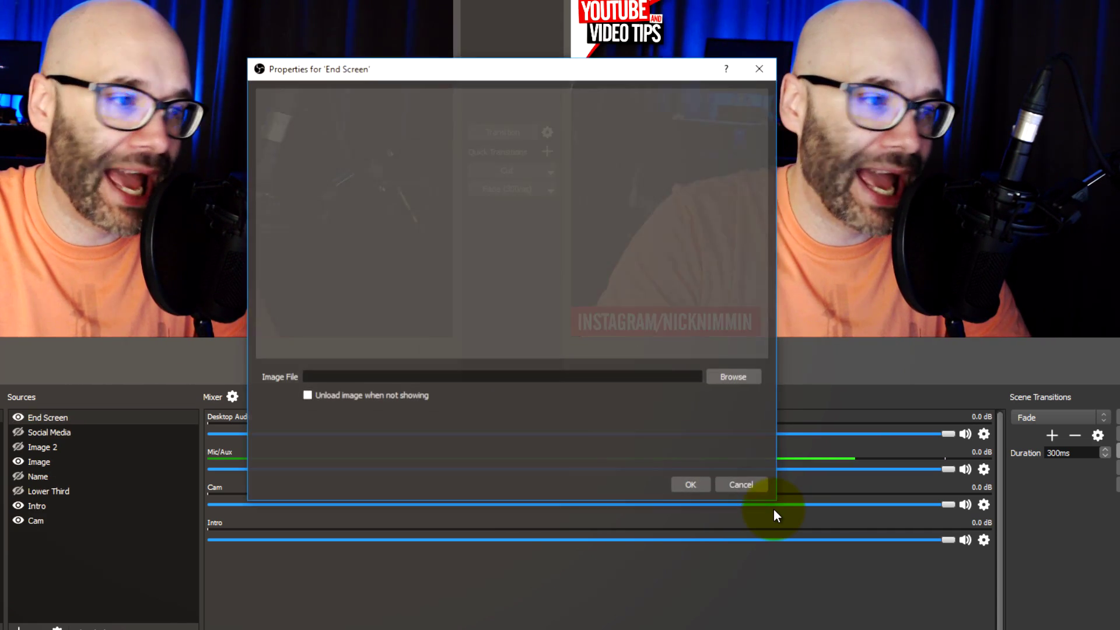
pyautogui.press('Return')
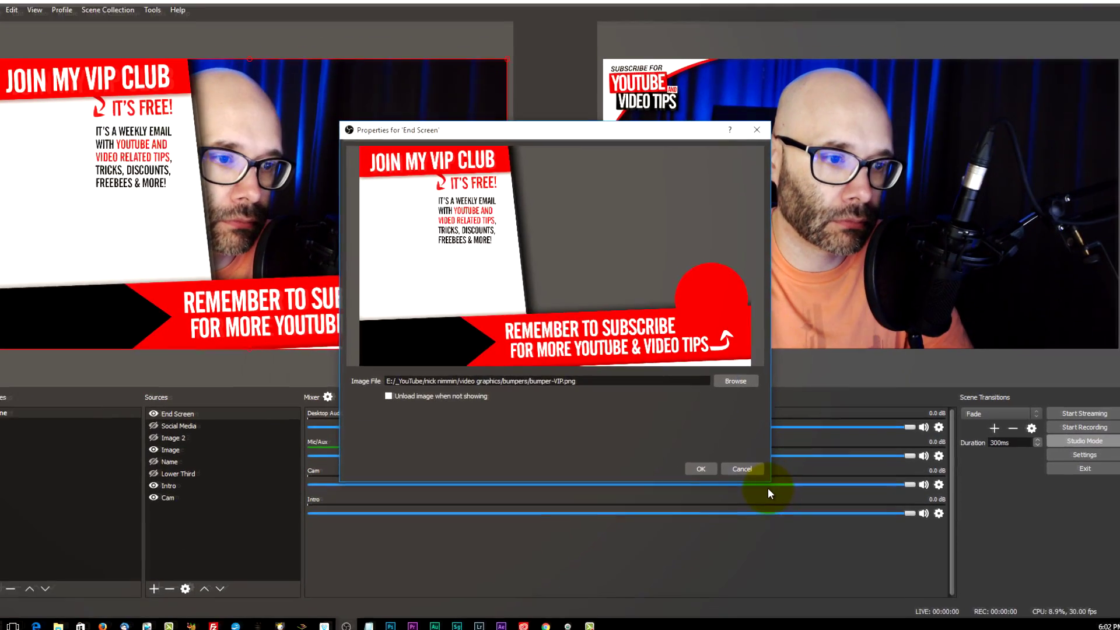
pyautogui.press('Return')
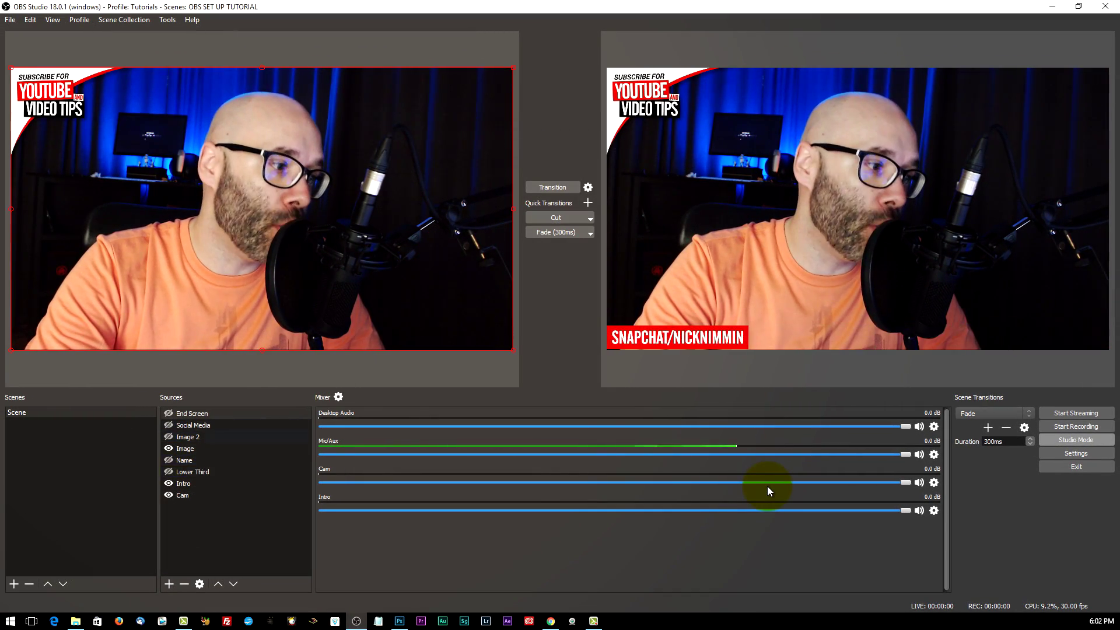
# Take the End Screen live with the Image overlay hidden, and return the output to the plain camera with the End Screen hidden
pyautogui.press('Up')
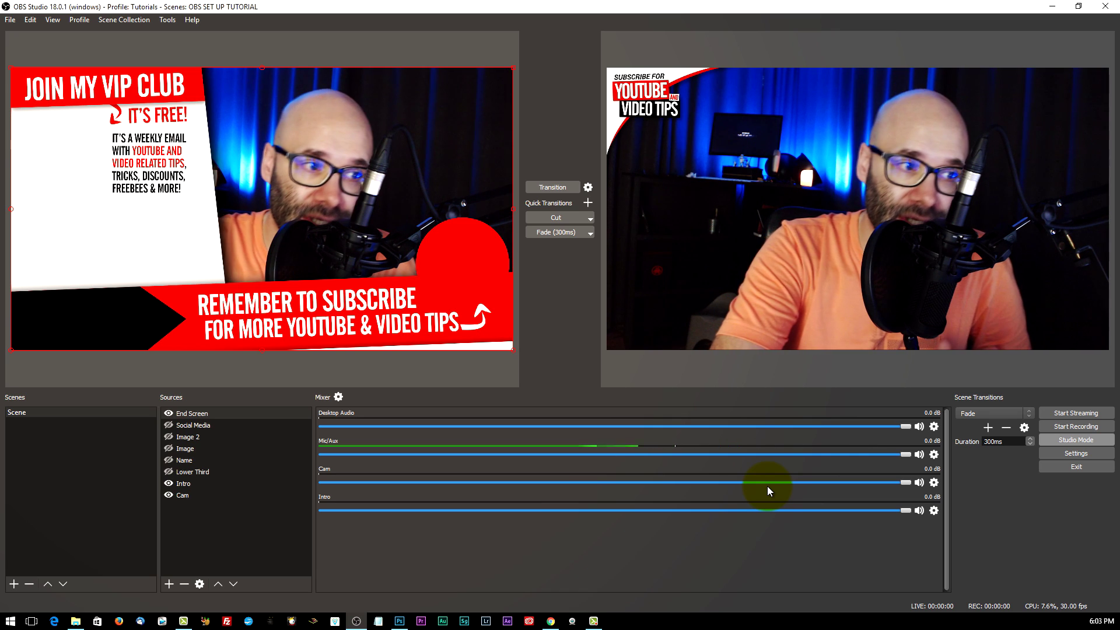
pyautogui.press('space')
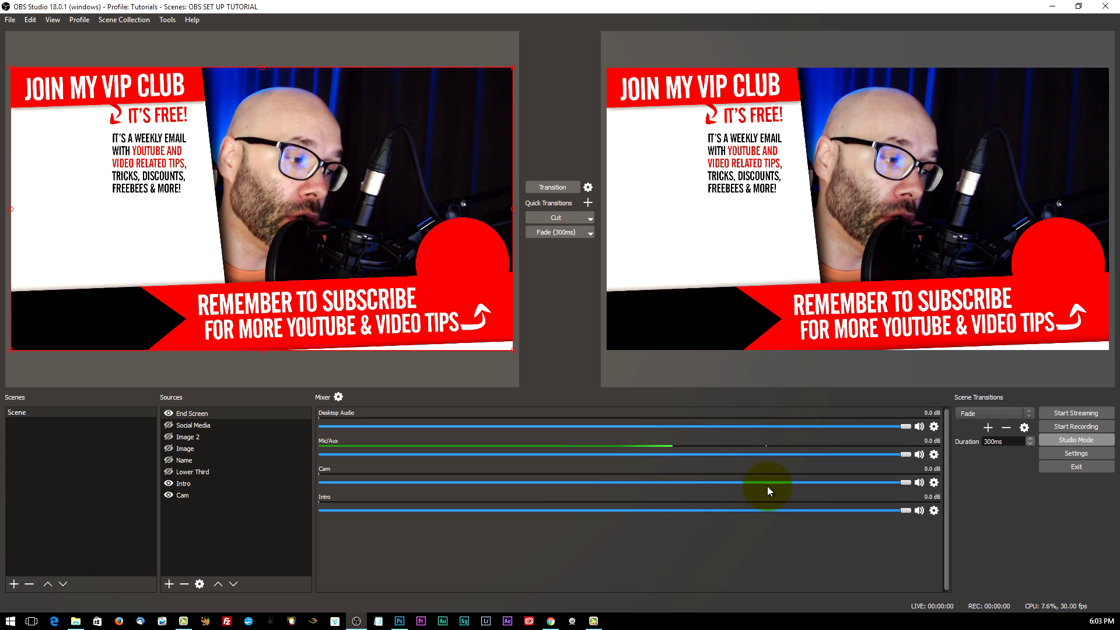
pyautogui.press('F1')
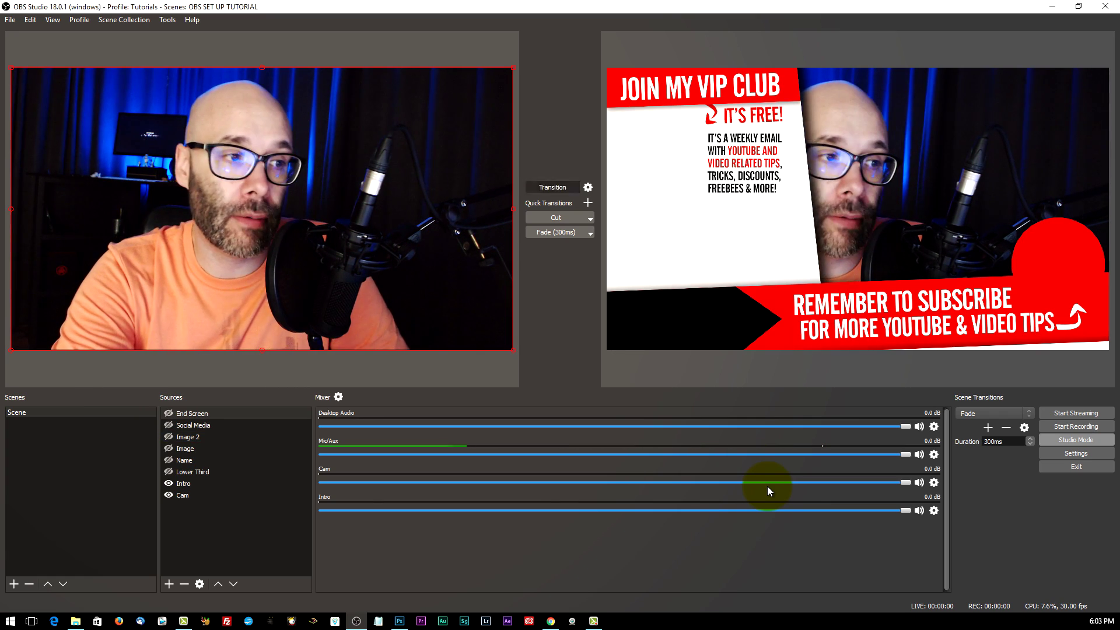
pyautogui.press('F2')
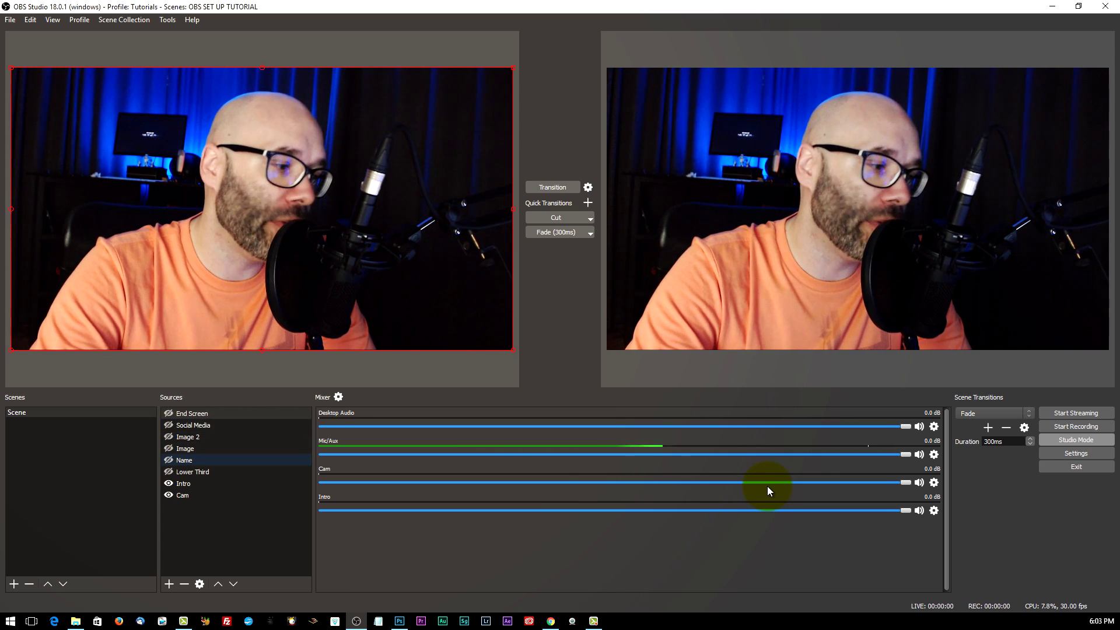
# Make the Lower Third source visible in the preview and transition it to the live output
pyautogui.press('space')
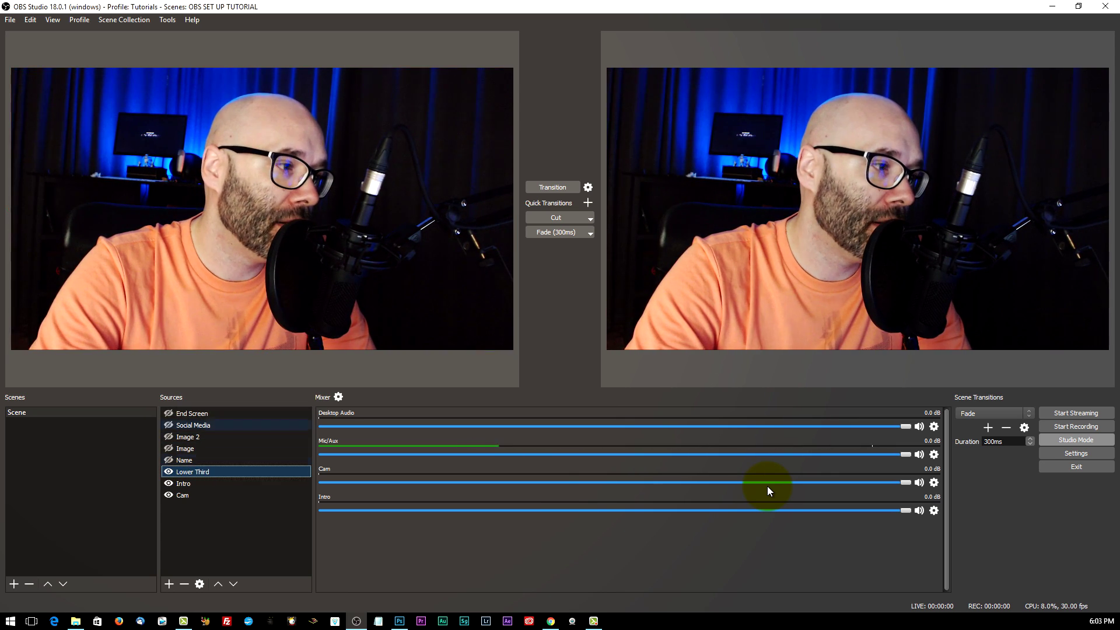
pyautogui.click(552, 188)
pyautogui.moveTo(75, 322); pyautogui.dragTo(449, 334)
pyautogui.click(552, 187)
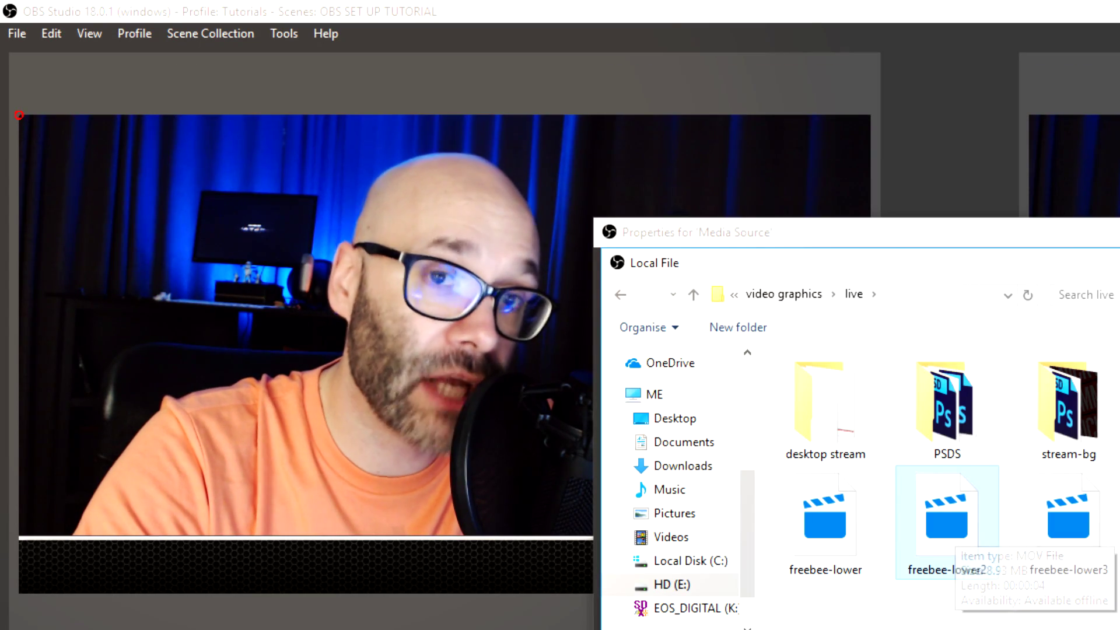
# Load the freebee-lower2 video from the live folder as the Media Source's local file and accept its properties
pyautogui.doubleClick(946, 525)
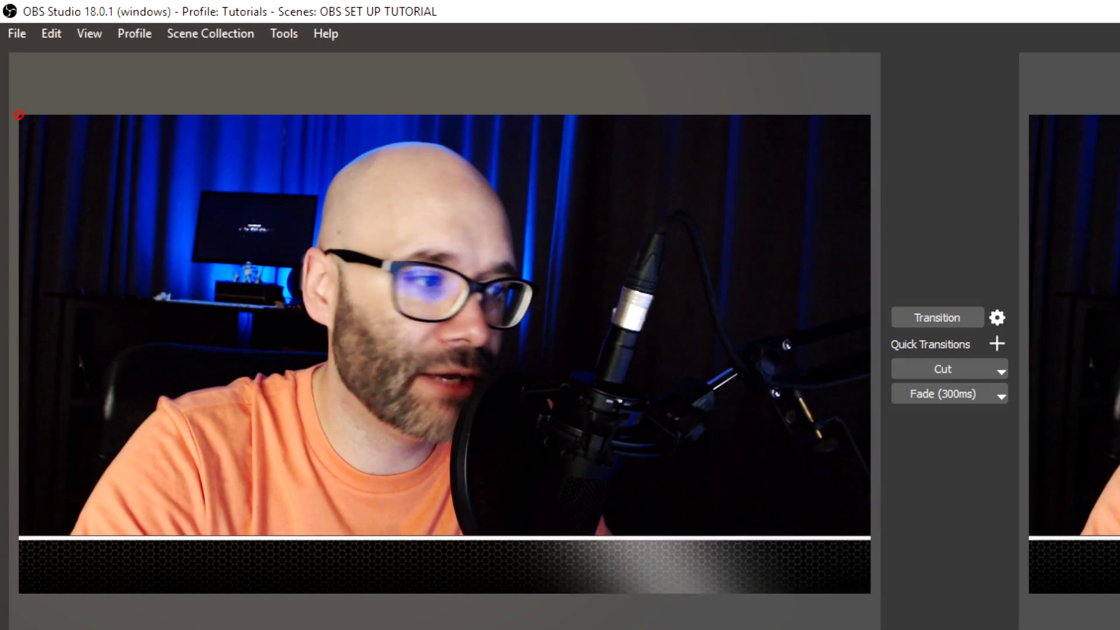